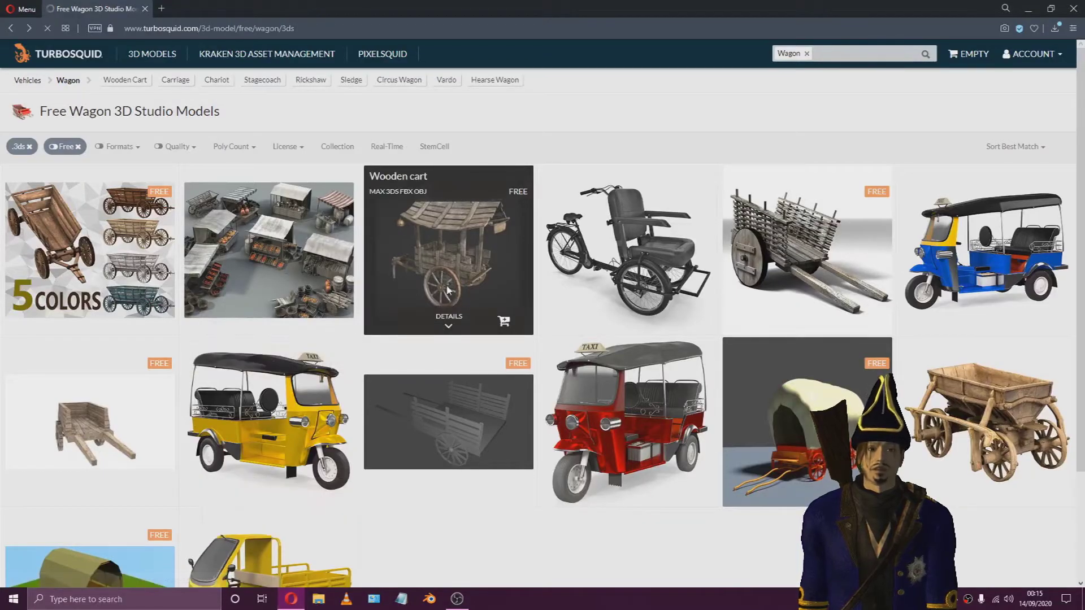
Open the free Wooden cart model's page and look through its preview images, including the wireframe views.
{"action": "left_click", "coordinate": [447, 290]}
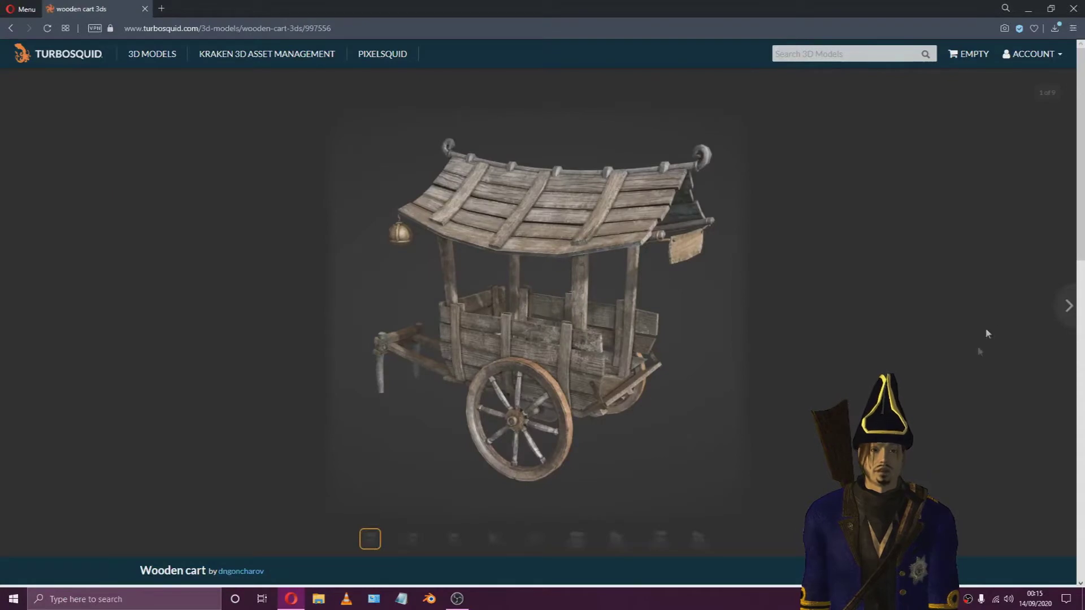
{"action": "left_click", "coordinate": [1061, 306]}
{"action": "left_click", "coordinate": [1061, 306]}
{"action": "left_click", "coordinate": [1063, 306]}
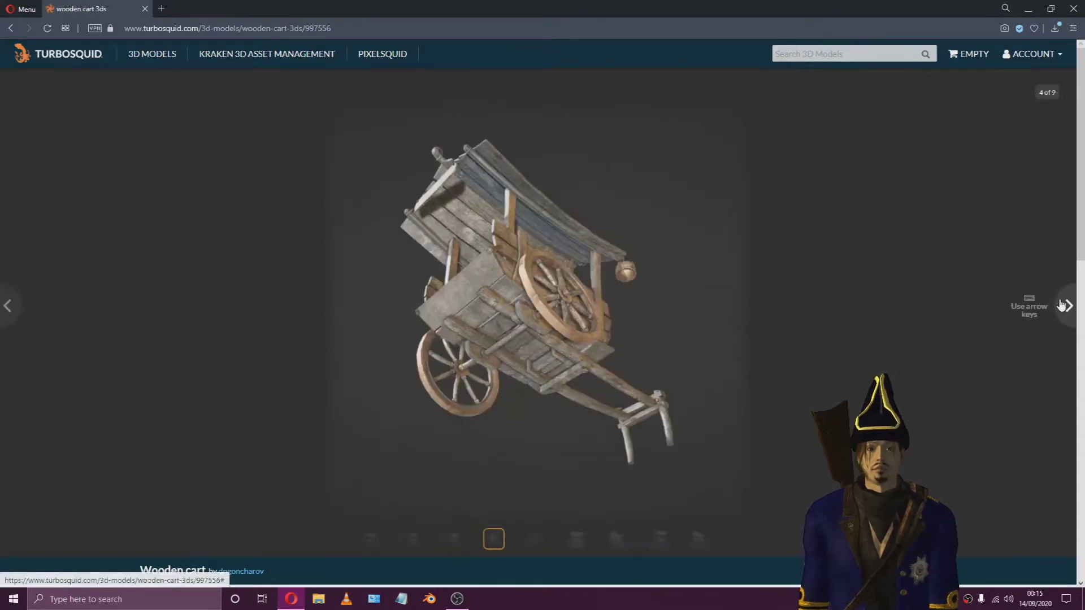
{"action": "left_click", "coordinate": [1062, 306]}
{"action": "left_click", "coordinate": [1061, 306]}
{"action": "left_click", "coordinate": [1061, 306]}
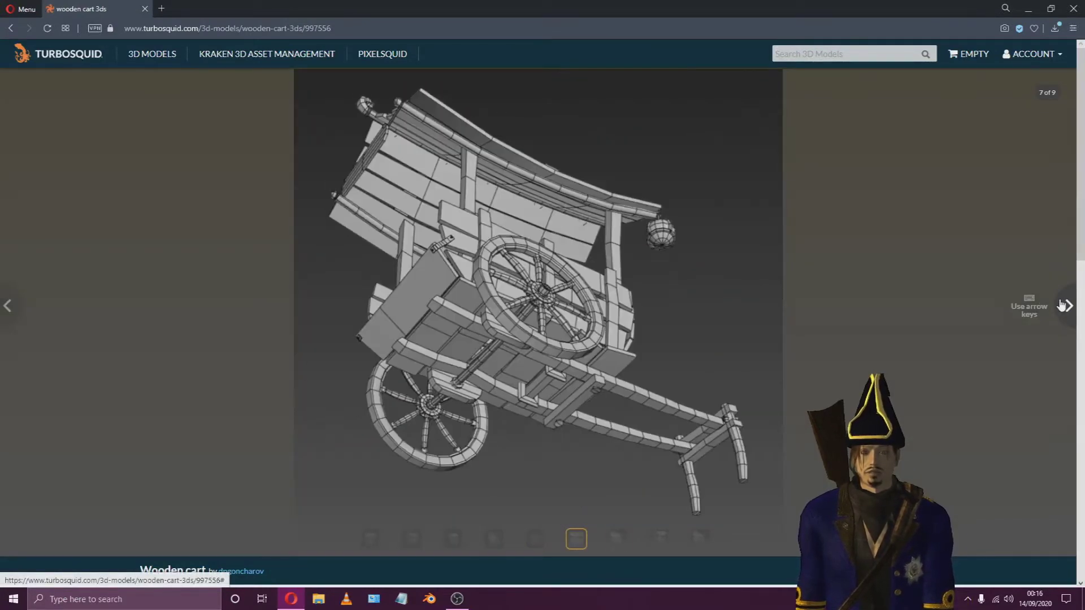
{"action": "left_click", "coordinate": [1061, 306]}
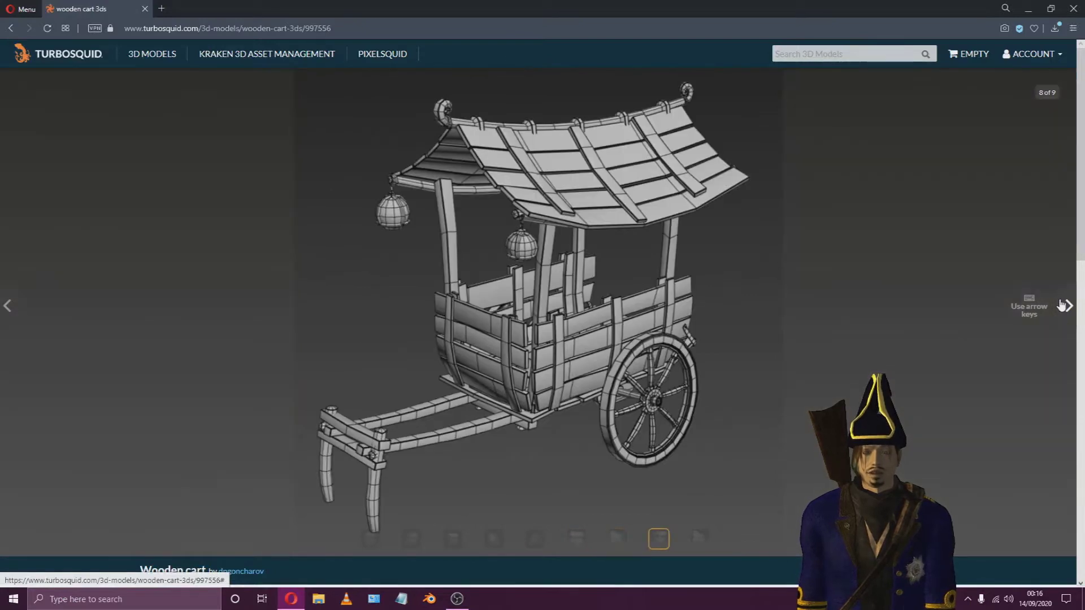
{"action": "left_click", "coordinate": [1061, 306]}
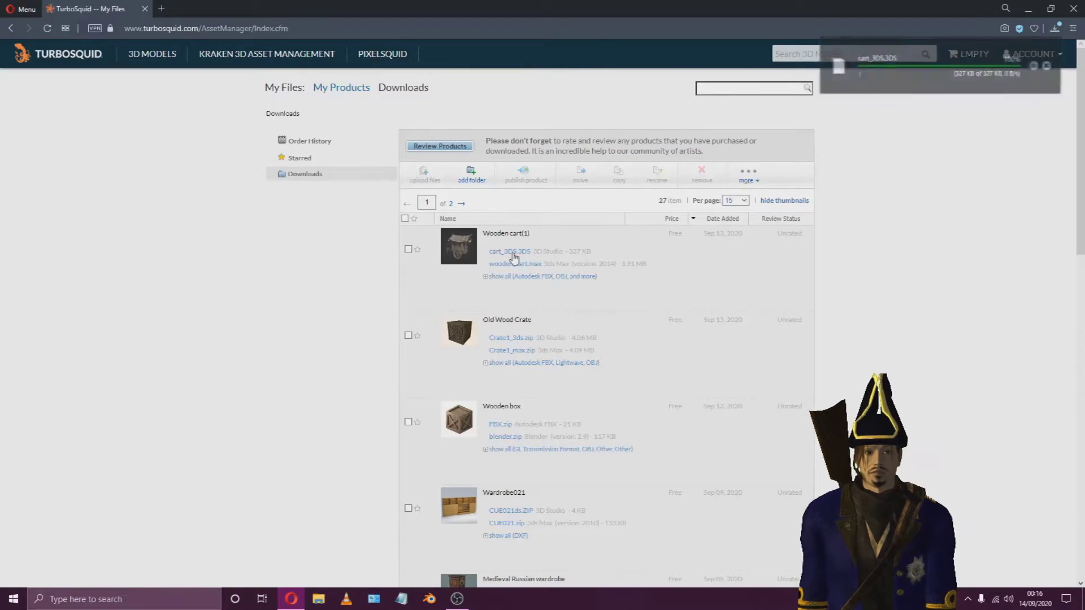
View the downloaded cart_3DS.3DS in its folder, with the browser minimized, and close the folder window.
{"action": "left_click", "coordinate": [1048, 67]}
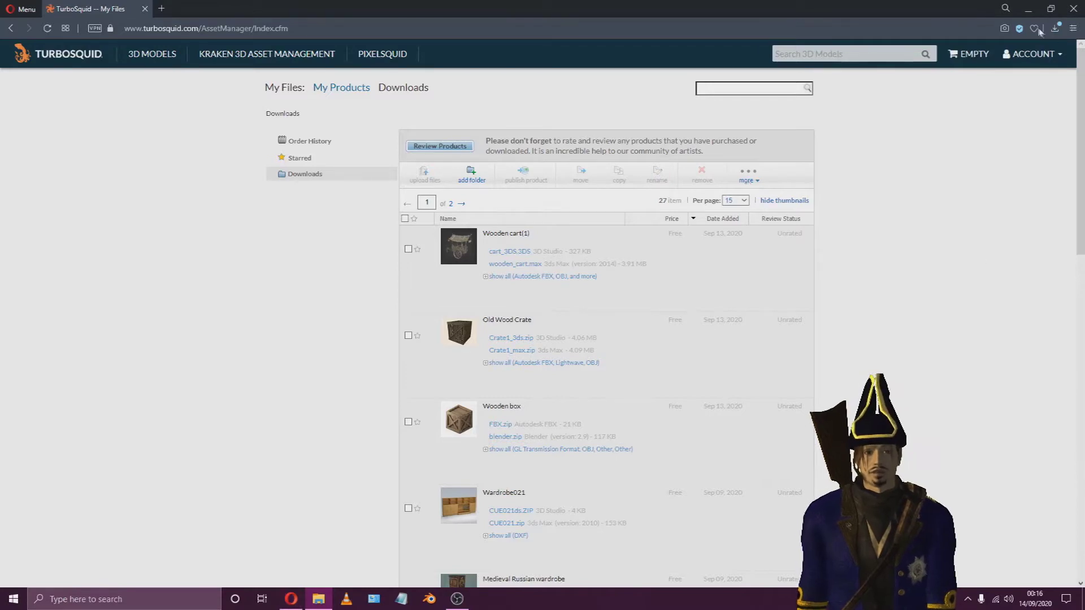
{"action": "left_click", "coordinate": [1029, 11]}
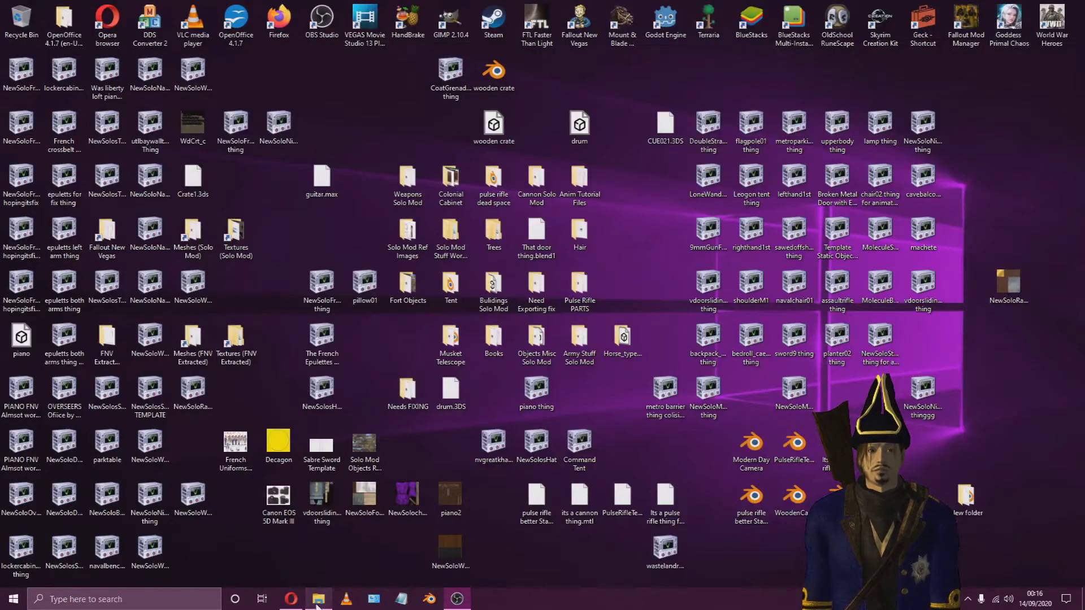
{"action": "left_click", "coordinate": [317, 600]}
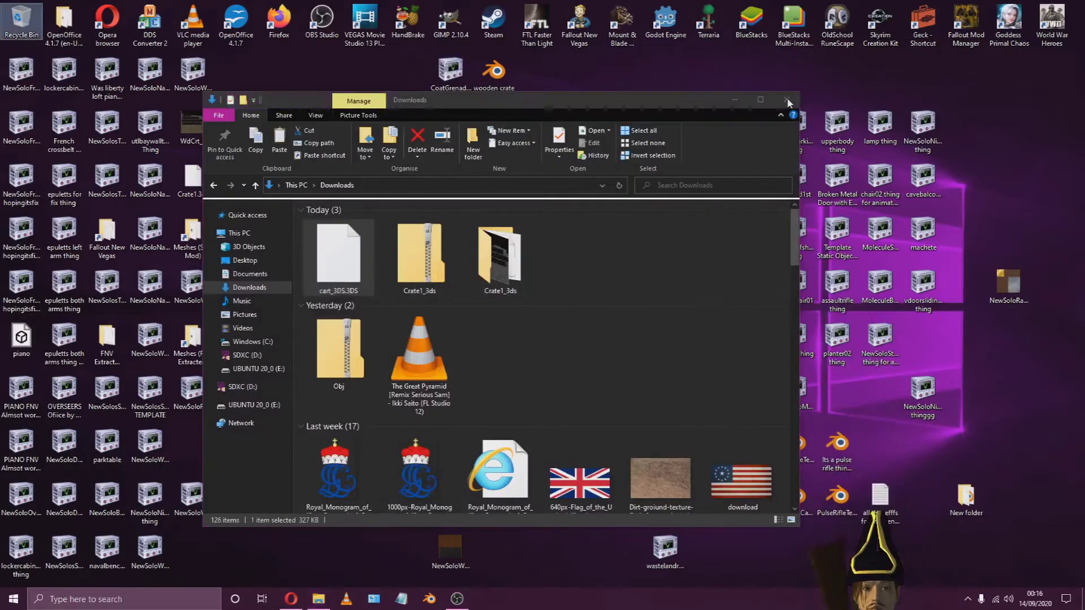
{"action": "left_click", "coordinate": [787, 99]}
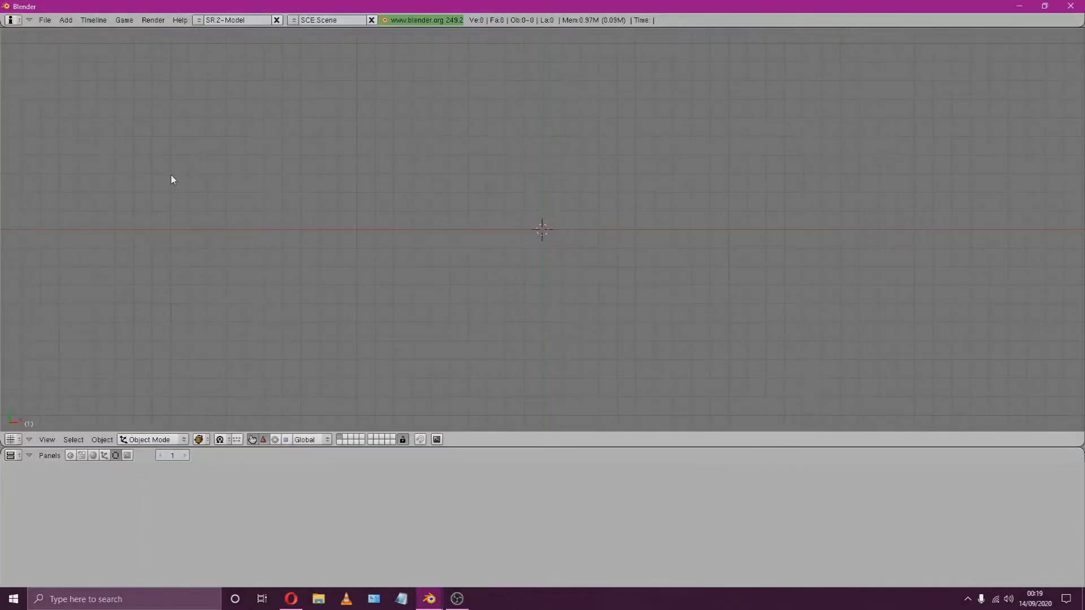
Import cart_3DS.3DS from the Desktop folder as a 3D Studio model.
{"action": "left_click", "coordinate": [39, 20]}
{"action": "mouse_move", "coordinate": [85, 215]}
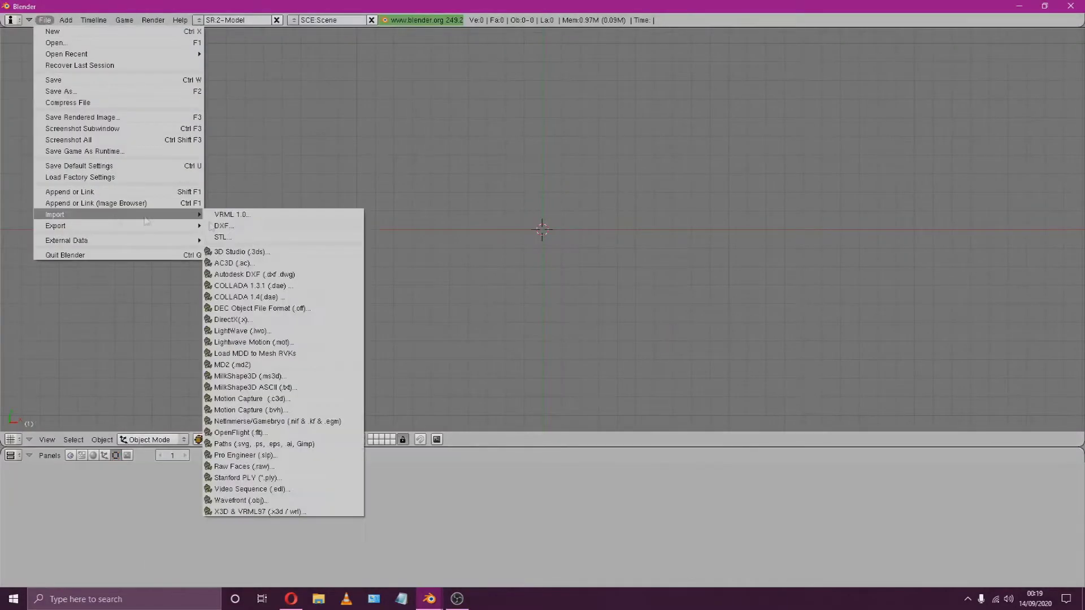
{"action": "left_click", "coordinate": [243, 252]}
{"action": "left_click", "coordinate": [50, 123]}
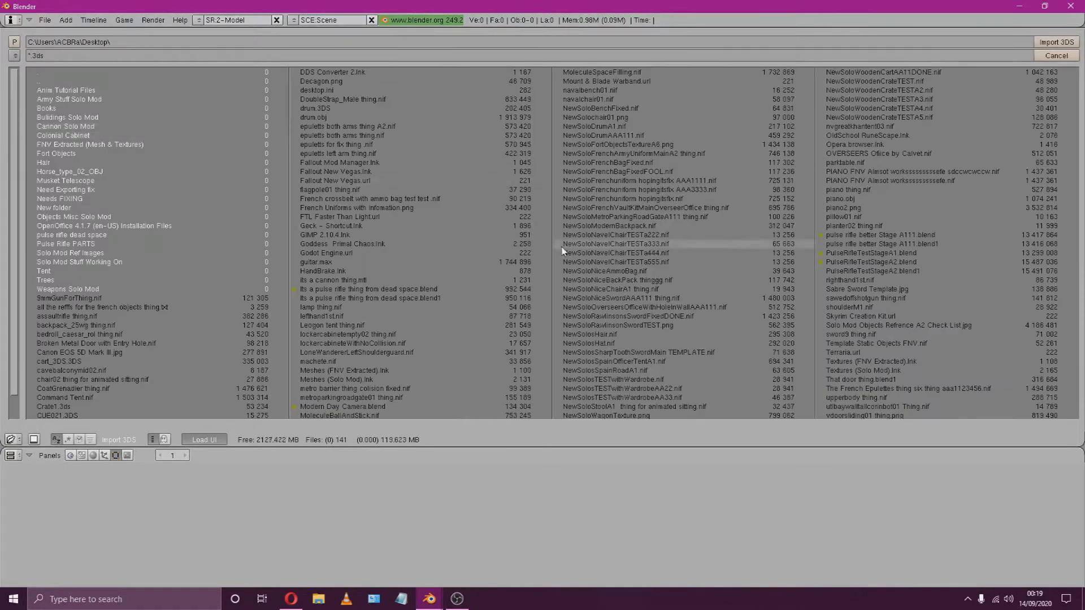
{"action": "left_click", "coordinate": [165, 362]}
{"action": "left_click", "coordinate": [1056, 43]}
{"action": "left_click", "coordinate": [1059, 60]}
Select the imported cart and set its material's diffuse and mirror colours to white (1.000) and its specular colour to black.
{"action": "middle_click_drag", "start_coordinate": [539, 357], "coordinate": [554, 169]}
{"action": "scroll", "coordinate": [554, 170], "scroll_direction": "up", "scroll_amount": 9}
{"action": "middle_click_drag", "start_coordinate": [487, 186], "coordinate": [481, 237]}
{"action": "right_click", "coordinate": [476, 230]}
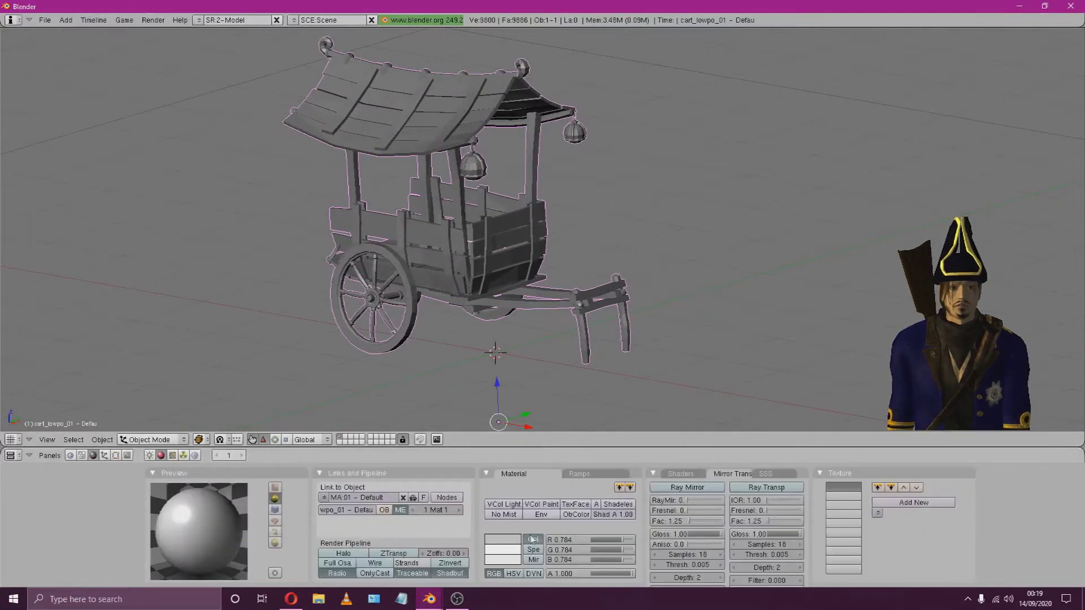
{"action": "left_click_drag", "start_coordinate": [628, 540], "coordinate": [513, 560]}
{"action": "left_click", "coordinate": [534, 562]}
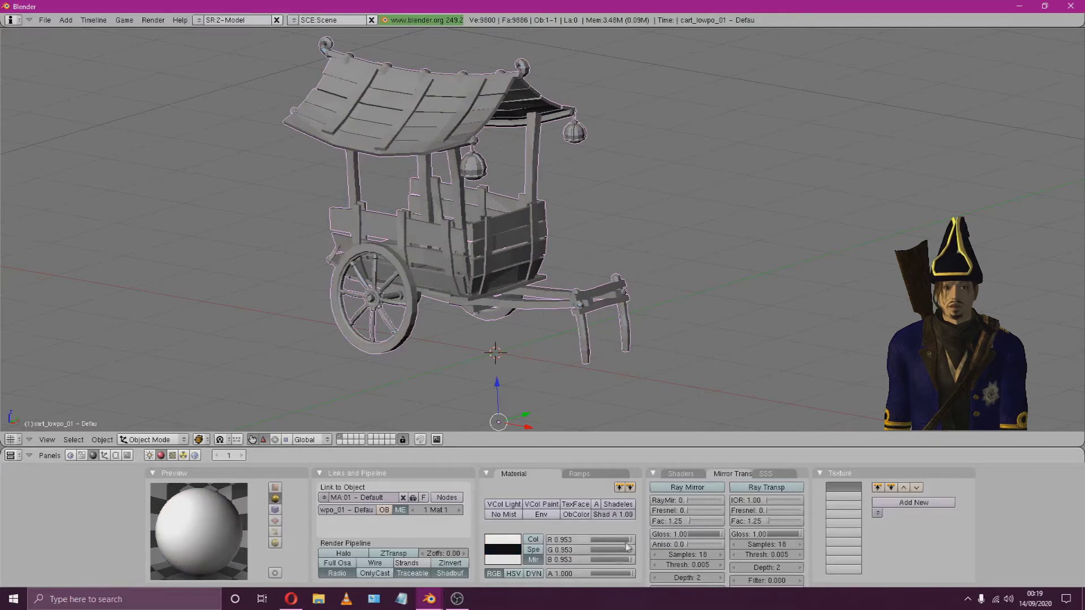
{"action": "left_click_drag", "start_coordinate": [633, 564], "coordinate": [645, 559]}
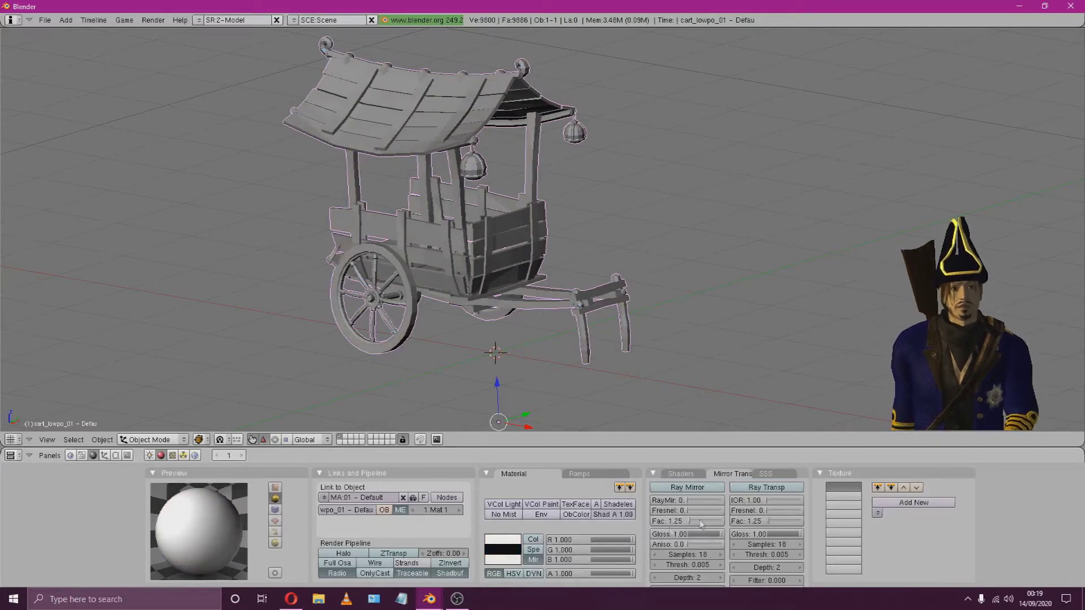
Add a new texture to the cart's material and map it with UV coordinates.
{"action": "left_click", "coordinate": [901, 503]}
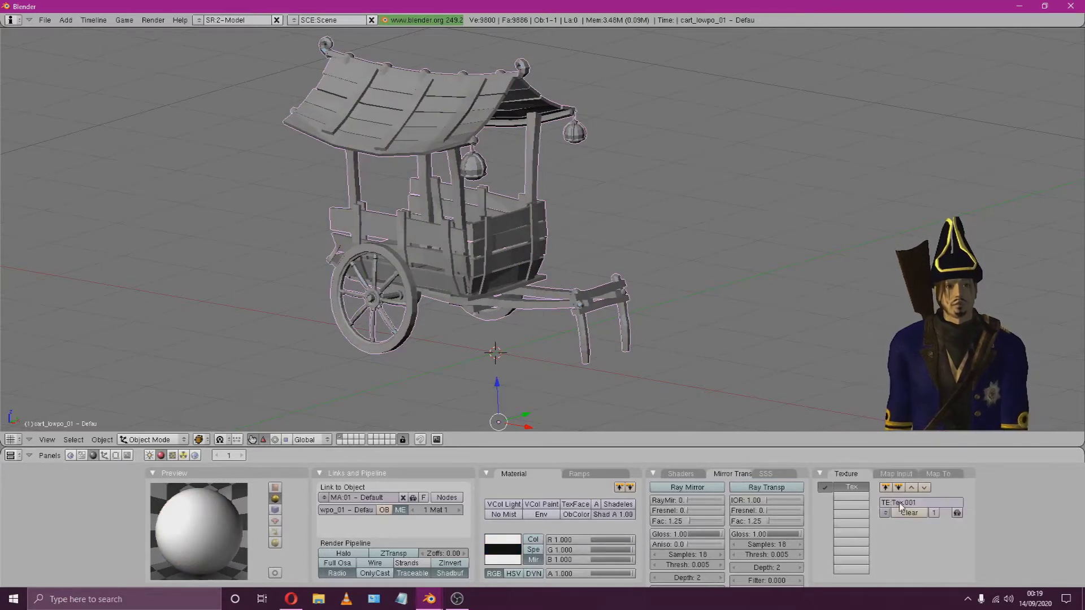
{"action": "left_click", "coordinate": [901, 475]}
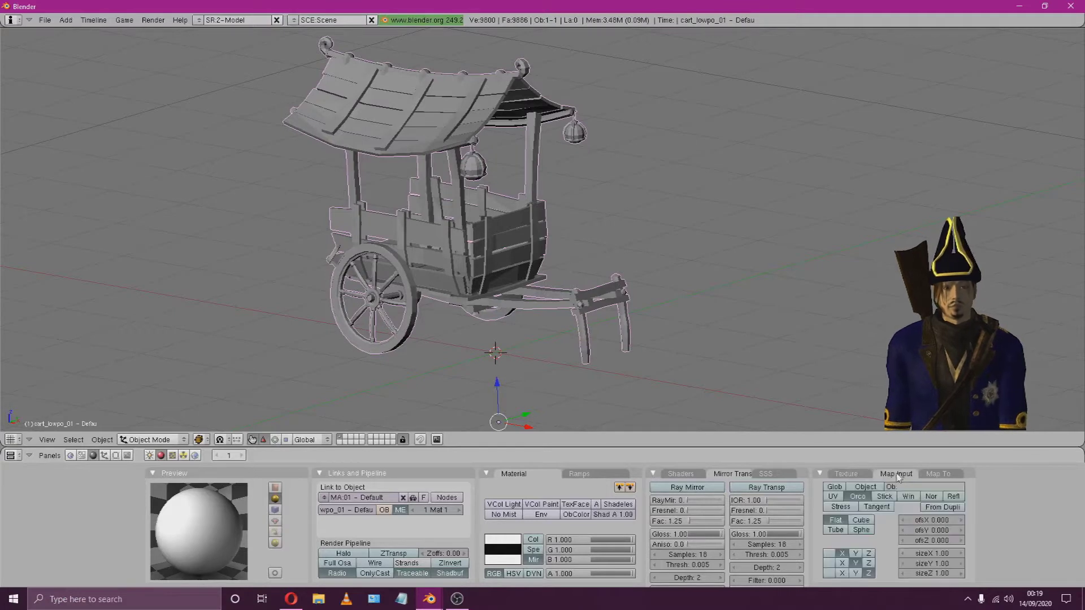
{"action": "left_click", "coordinate": [833, 497]}
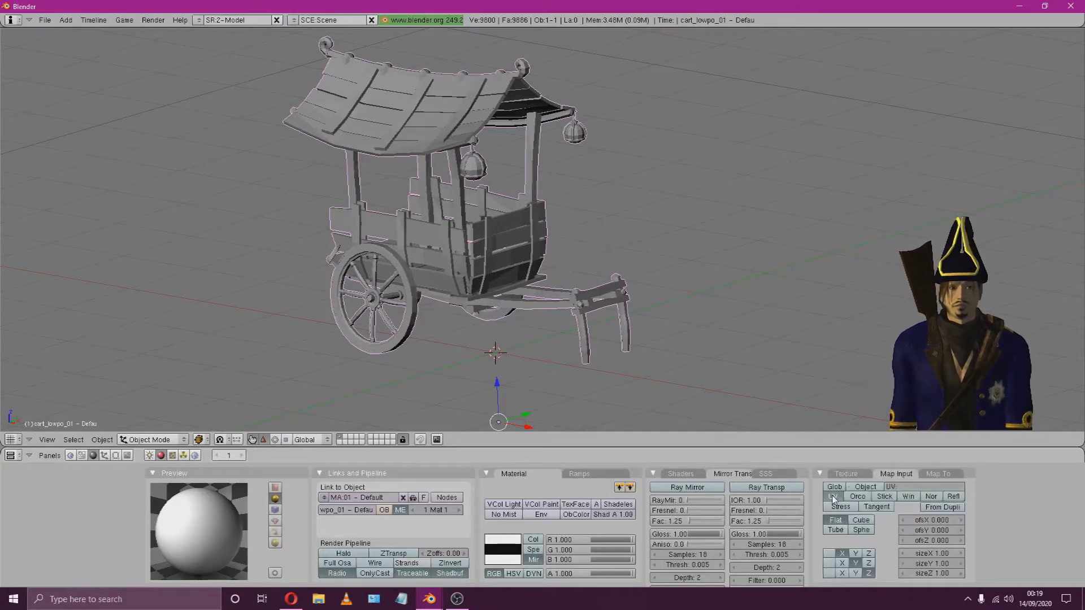
Make the cart's texture an Image texture and load NewSoloWagonTexture.png from the Desktop folder.
{"action": "left_click", "coordinate": [172, 456]}
{"action": "left_click", "coordinate": [413, 509]}
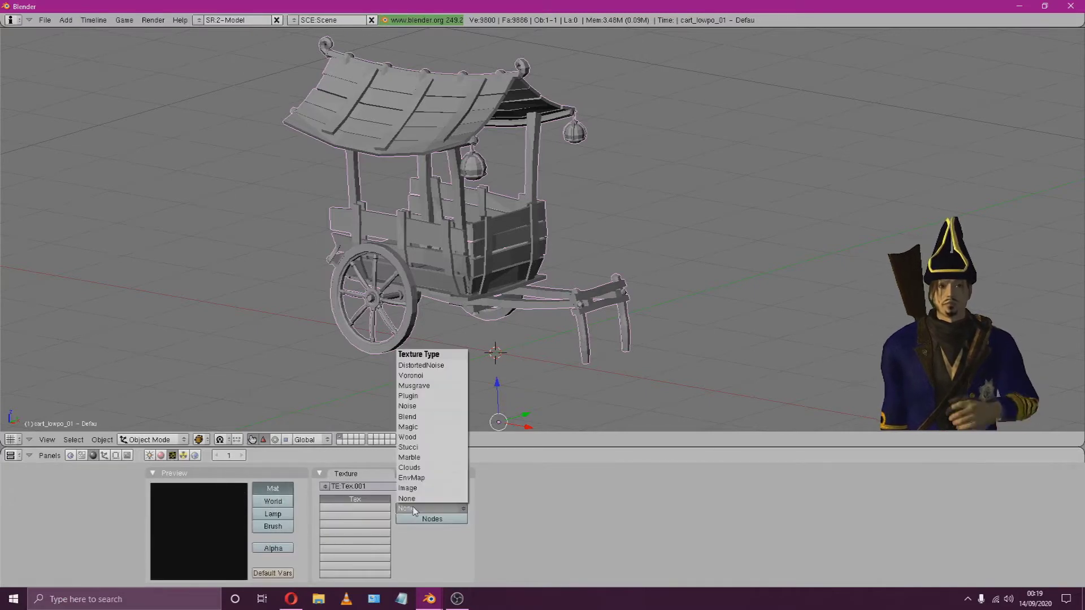
{"action": "left_click", "coordinate": [423, 498]}
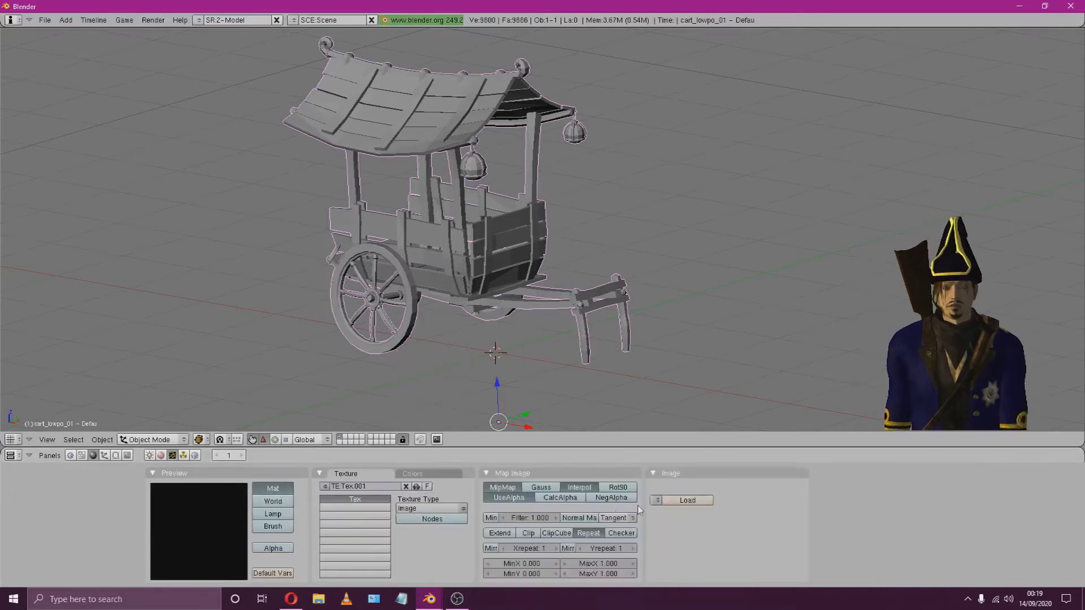
{"action": "left_click", "coordinate": [703, 501]}
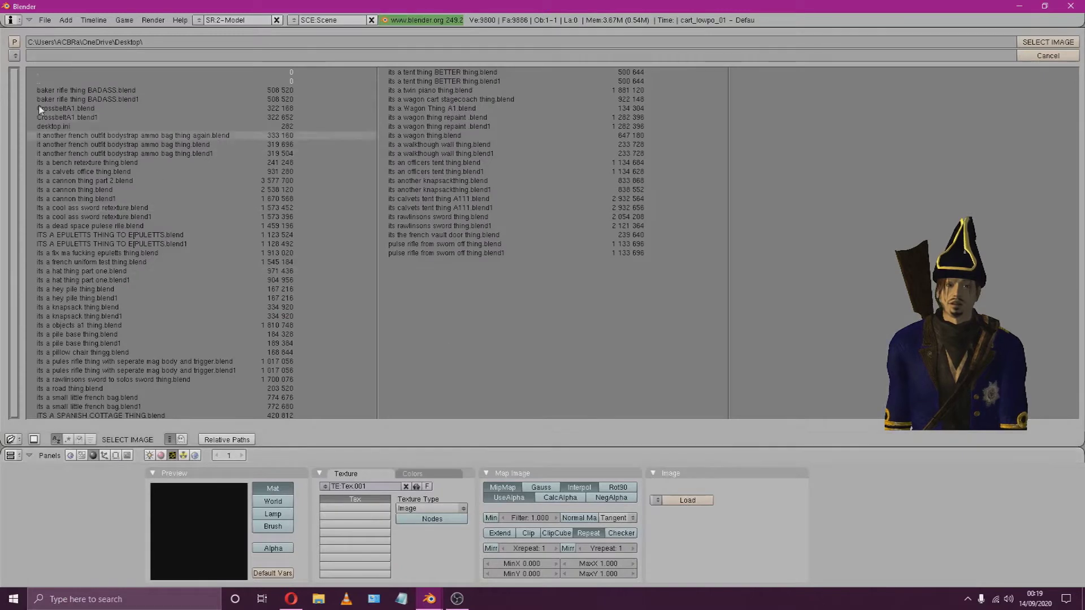
{"action": "left_click", "coordinate": [14, 56]}
{"action": "left_click", "coordinate": [55, 124]}
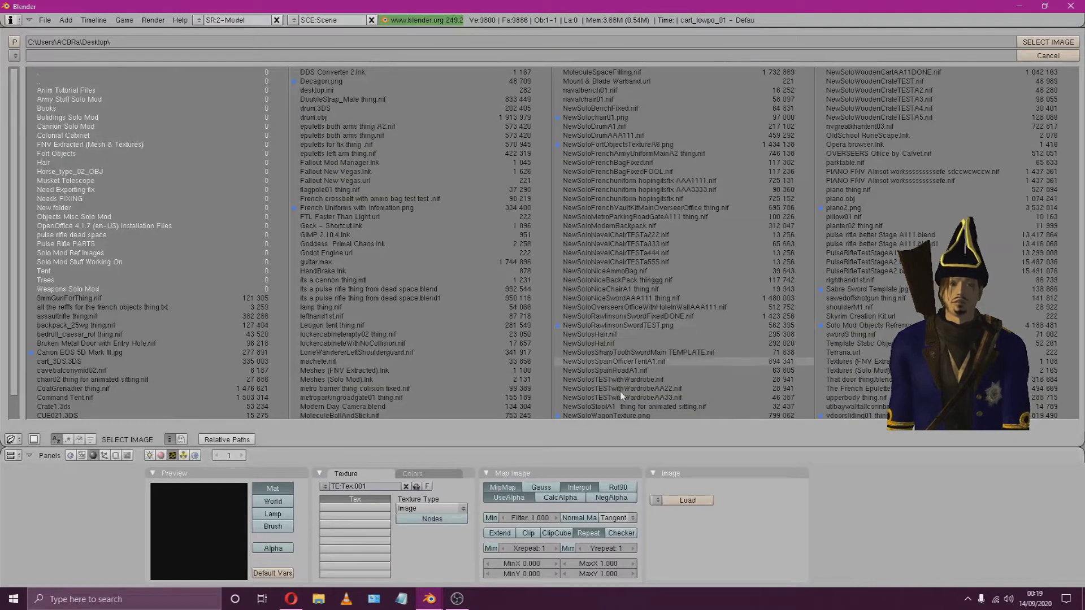
{"action": "left_click", "coordinate": [627, 416]}
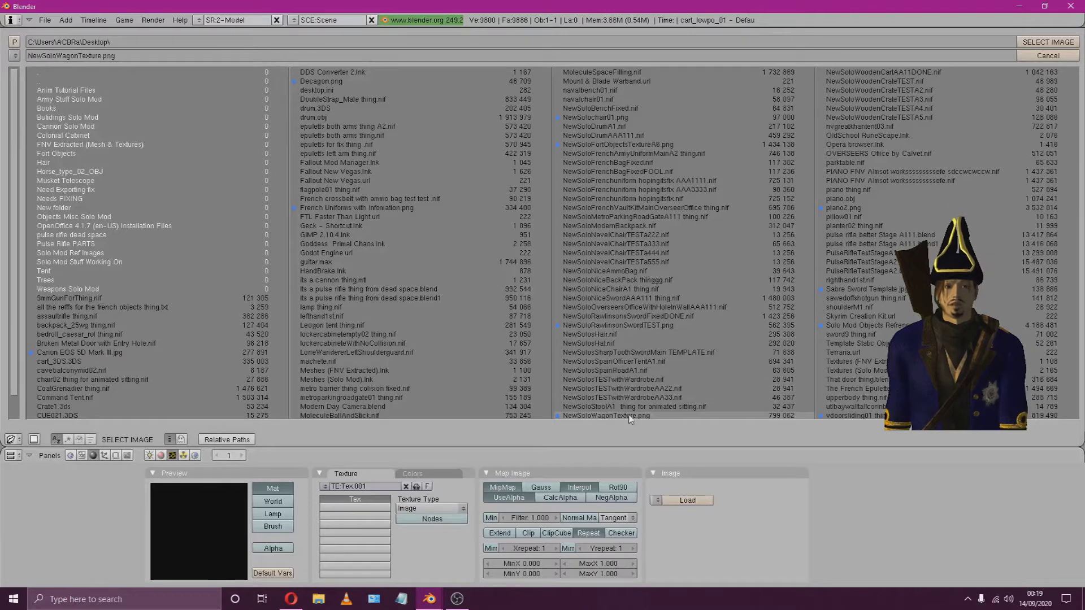
{"action": "left_click", "coordinate": [1047, 44]}
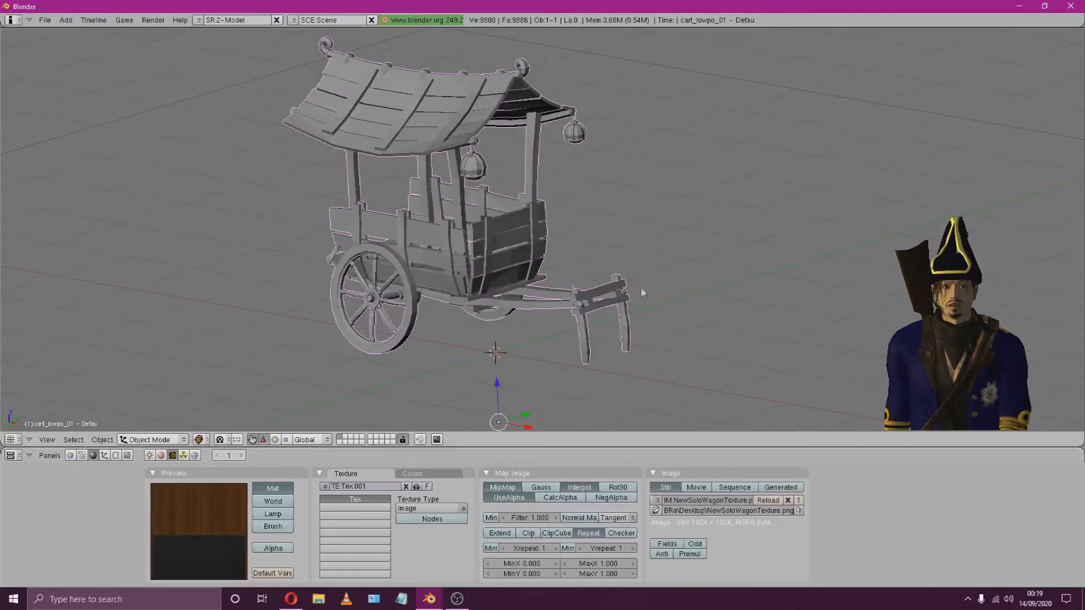
Unwrap the whole cart mesh in Edit Mode and return to Object Mode.
{"action": "mouse_move", "coordinate": [561, 254]}
{"action": "middle_mouse_down"}
{"action": "mouse_move", "coordinate": [561, 262]}
{"action": "mouse_move", "coordinate": [564, 254]}
{"action": "middle_mouse_up"}
{"action": "key", "text": "Tab"}
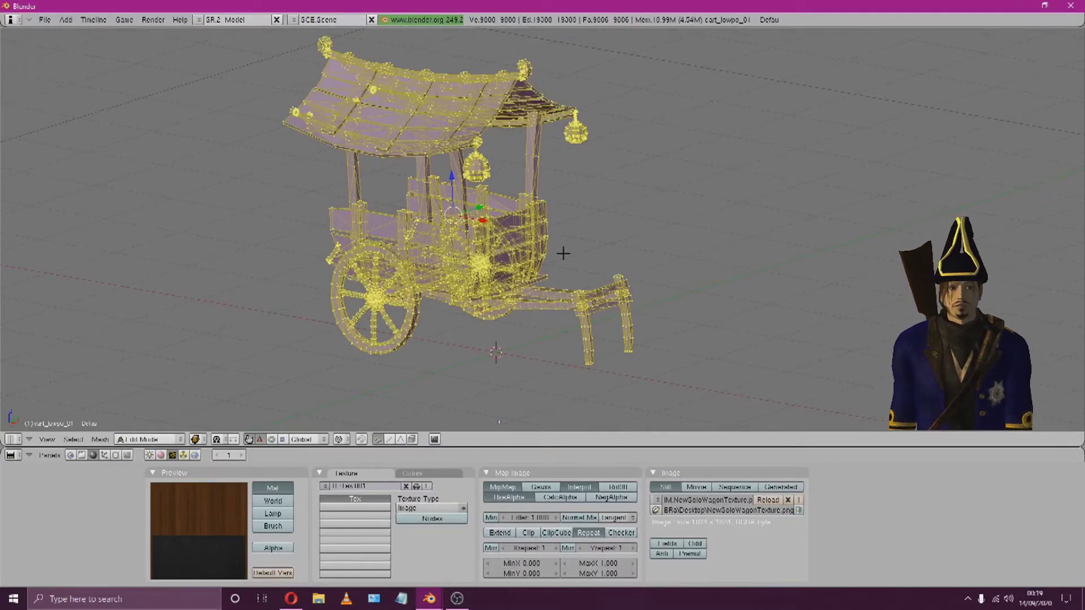
{"action": "key", "text": "u"}
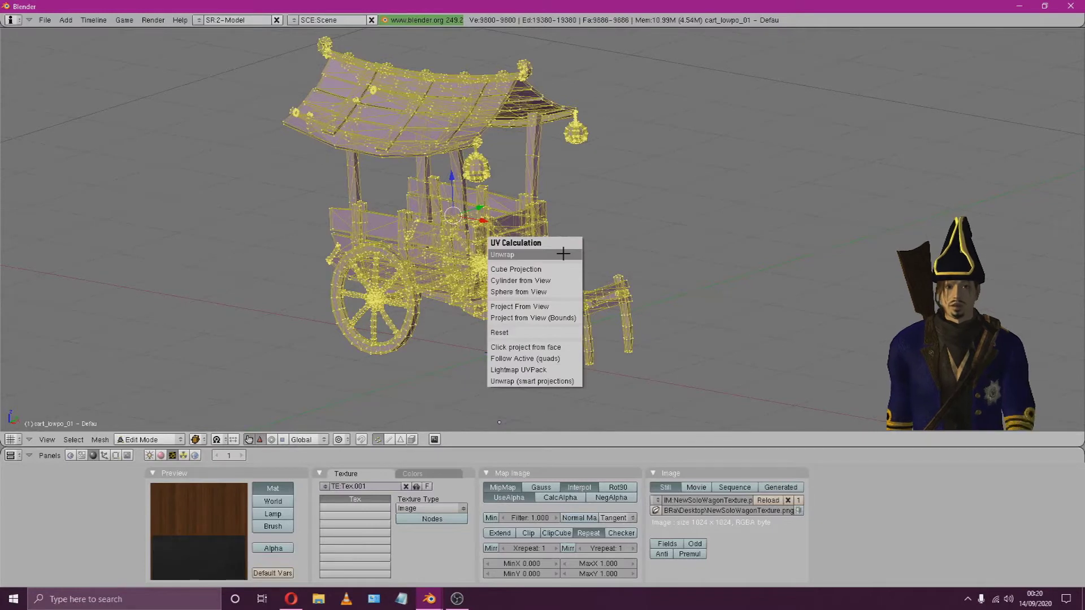
{"action": "left_click", "coordinate": [563, 254]}
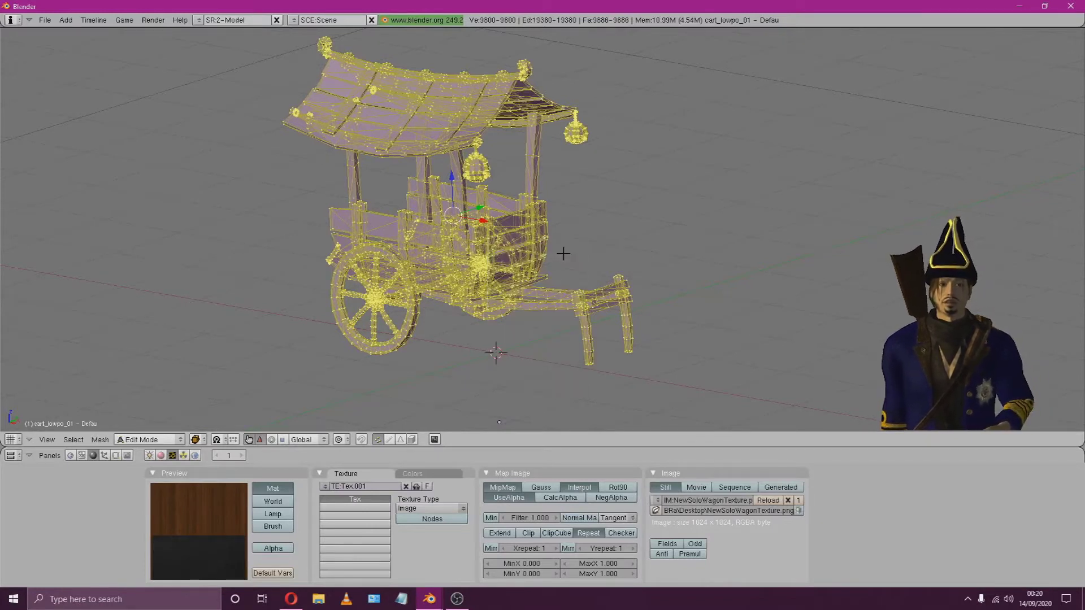
{"action": "key", "text": "Tab"}
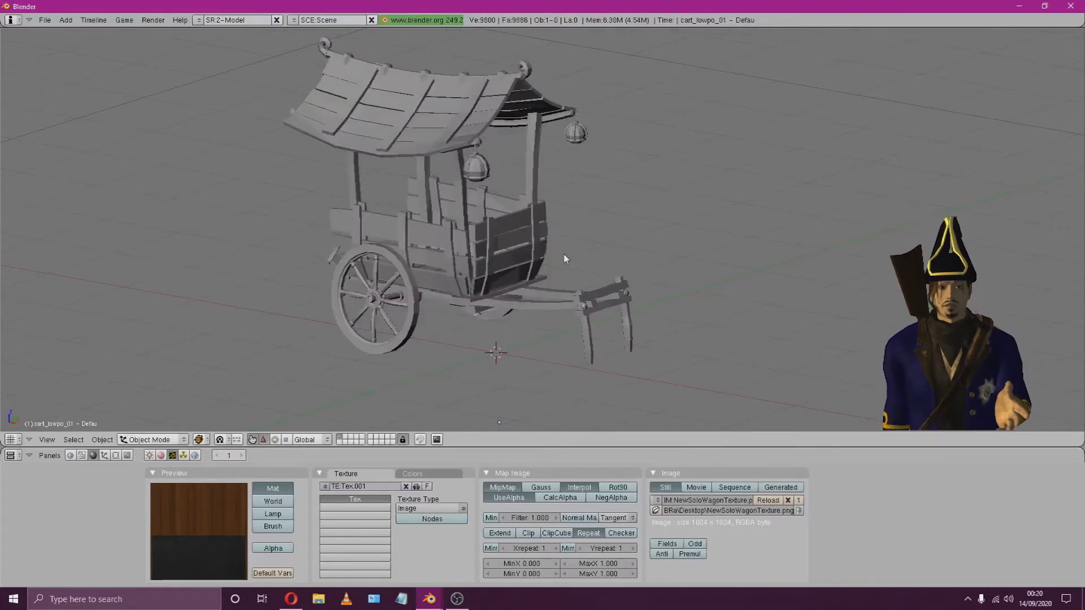
Export the cart as a NIF file to the Desktop folder with the Fallout 3 settings, then minimize the program.
{"action": "left_click", "coordinate": [44, 20]}
{"action": "mouse_move", "coordinate": [78, 227]}
{"action": "left_click", "coordinate": [317, 399]}
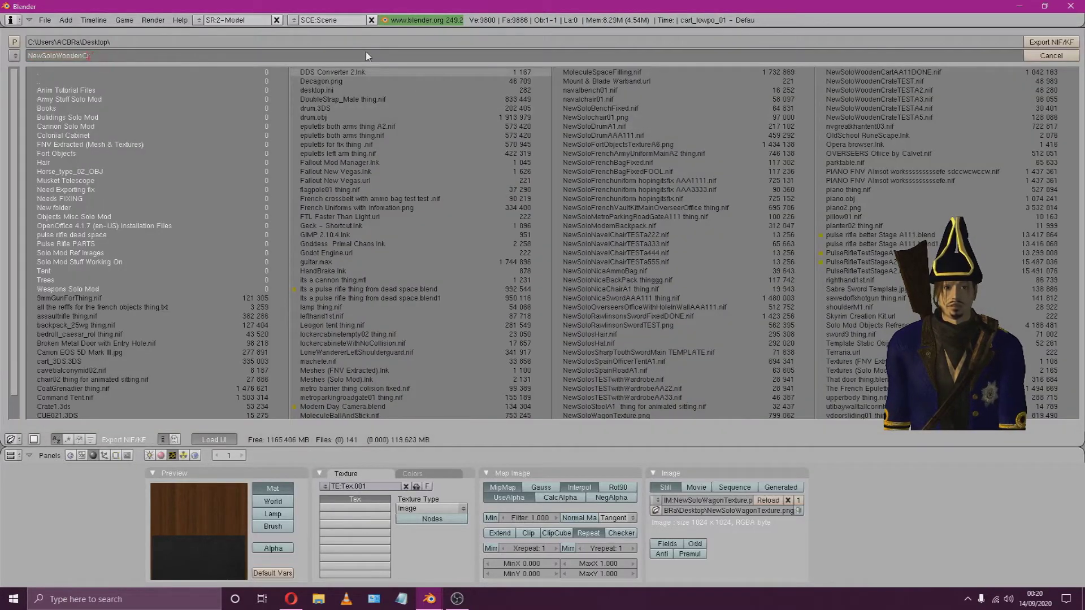
{"action": "left_click", "coordinate": [1051, 42]}
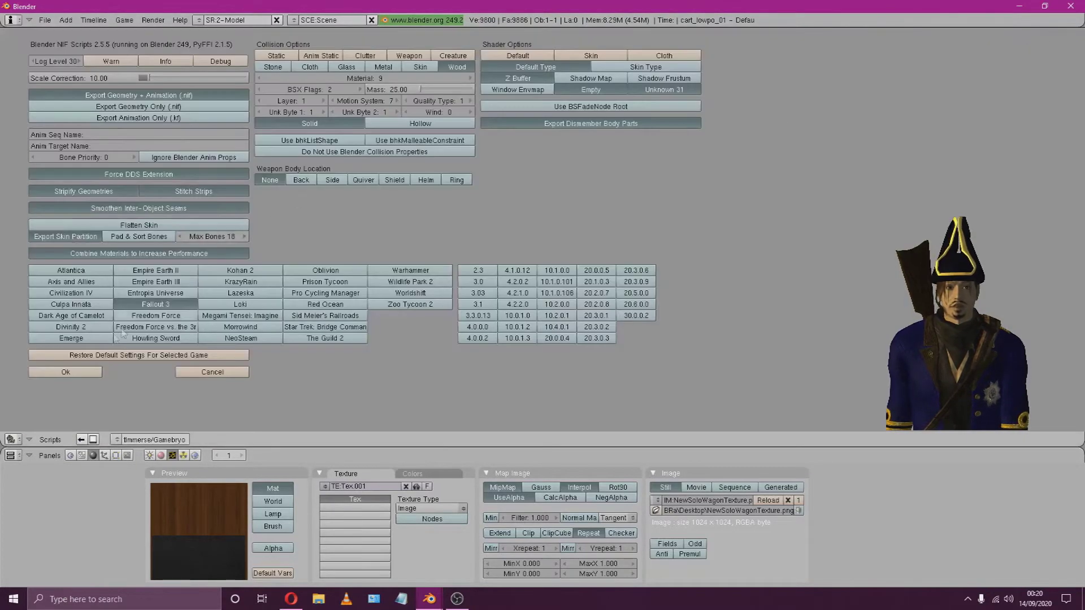
{"action": "left_click", "coordinate": [92, 375]}
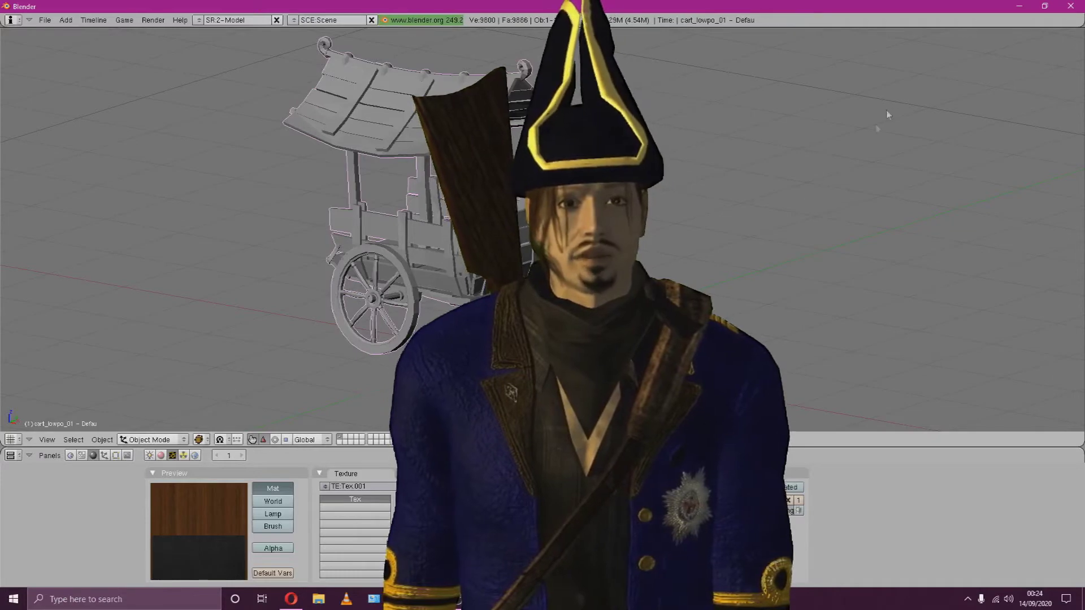
{"action": "left_click", "coordinate": [1019, 6]}
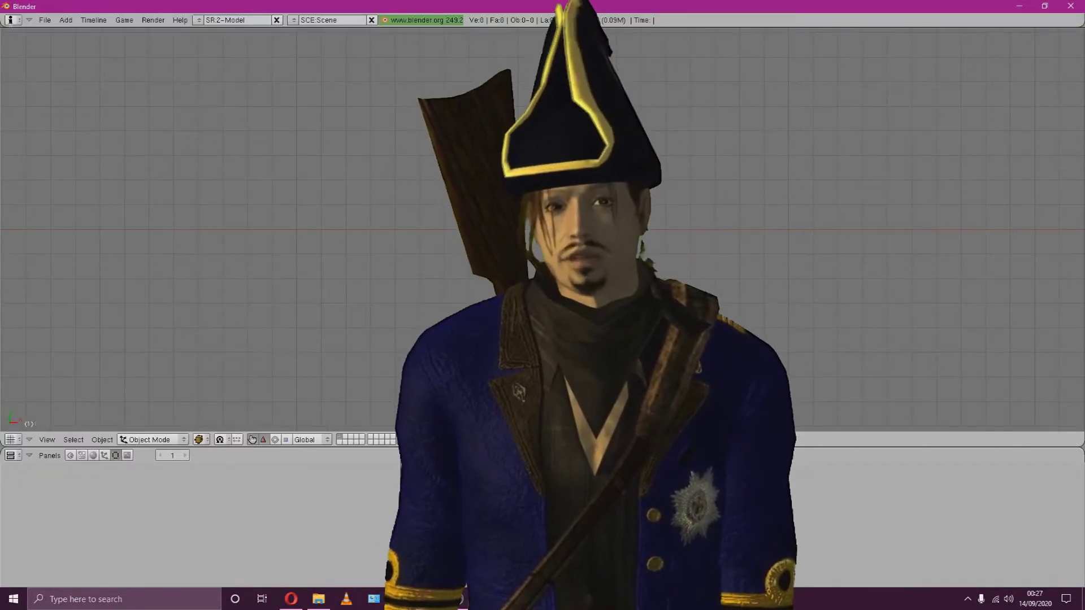
Import the exported wooden cart NIF from the Desktop folder into the emptied scene.
{"action": "left_click", "coordinate": [45, 20]}
{"action": "mouse_move", "coordinate": [54, 214]}
{"action": "left_click", "coordinate": [274, 421]}
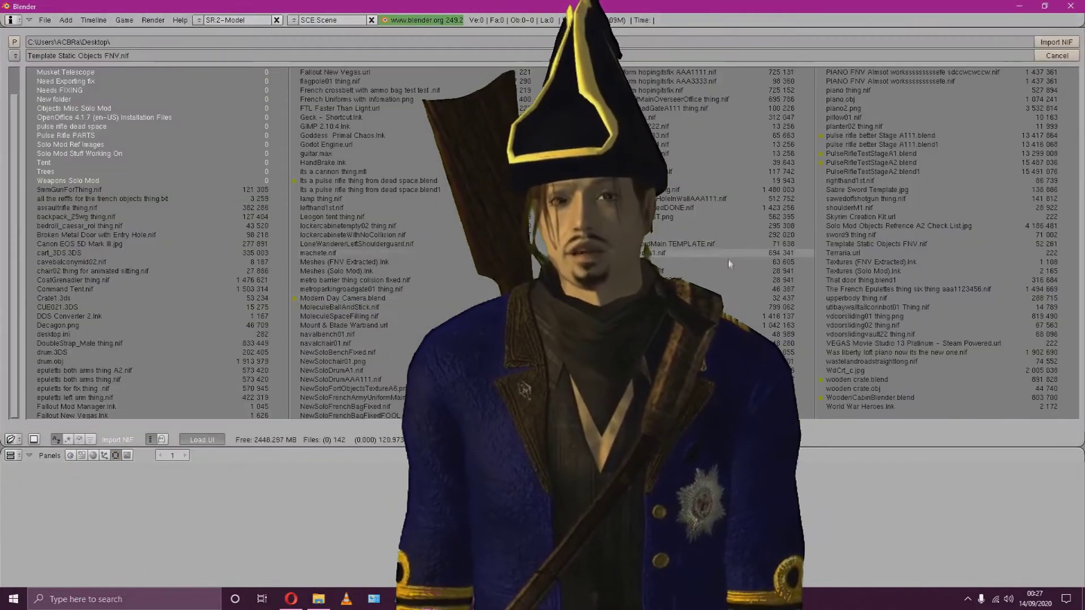
{"action": "left_click", "coordinate": [728, 261]}
{"action": "left_click", "coordinate": [1056, 42]}
{"action": "left_click", "coordinate": [85, 333]}
Import the Template Static Objects FNV.nif file with the military crate into the cart's scene.
{"action": "left_click", "coordinate": [45, 20]}
{"action": "mouse_move", "coordinate": [85, 223]}
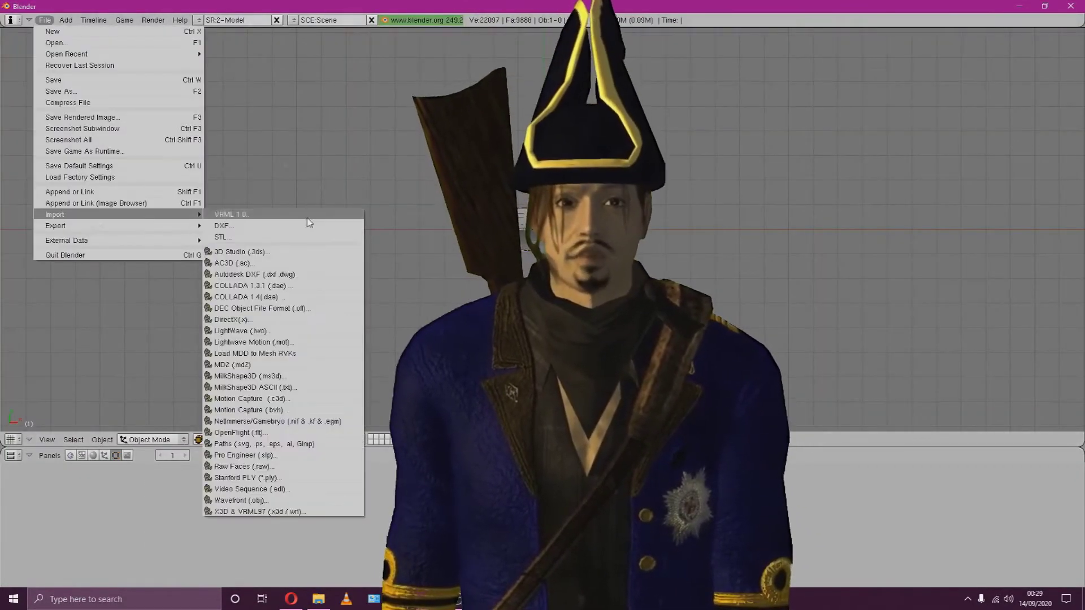
{"action": "left_click", "coordinate": [265, 381]}
{"action": "left_click", "coordinate": [866, 353]}
{"action": "left_click", "coordinate": [1056, 42]}
{"action": "left_click", "coordinate": [73, 332]}
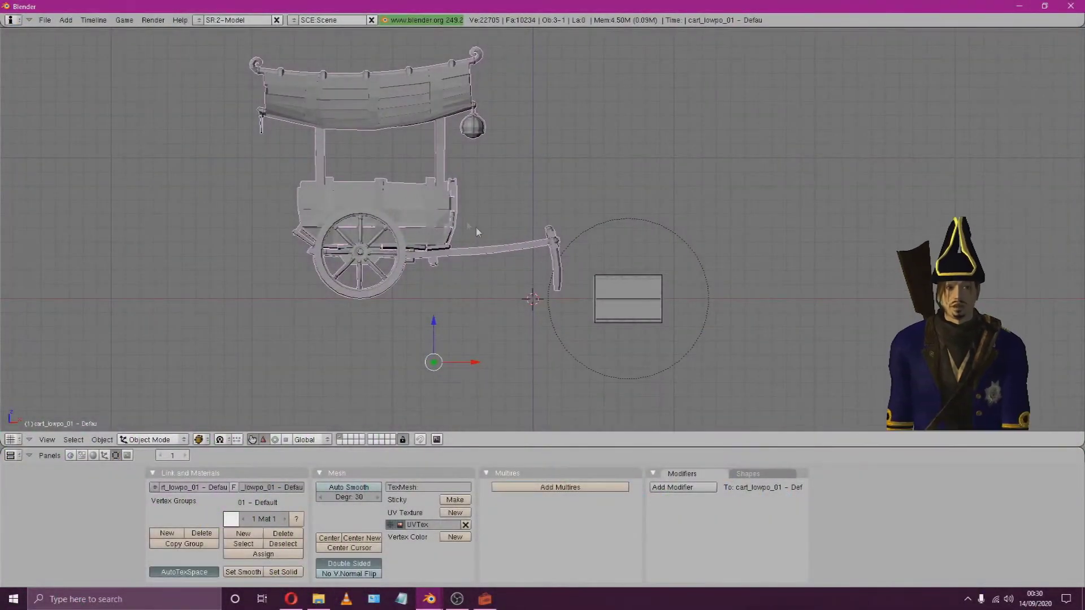
Join the wooden cart mesh into the template's military crate mesh.
{"action": "right_click", "coordinate": [418, 204]}
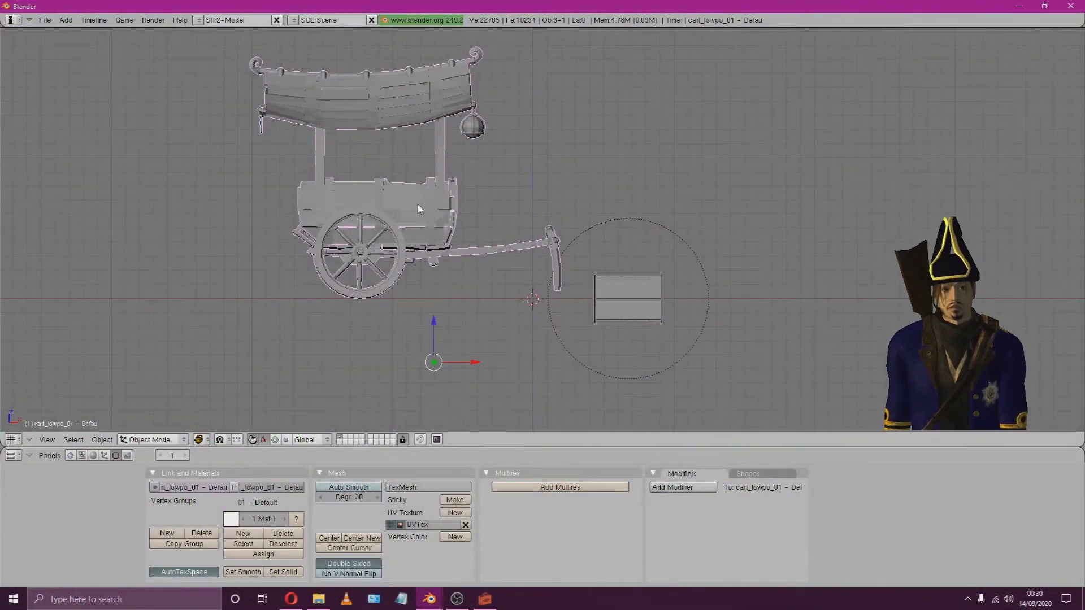
{"action": "right_click", "coordinate": [633, 292]}
{"action": "key", "text": "ctrl+j"}
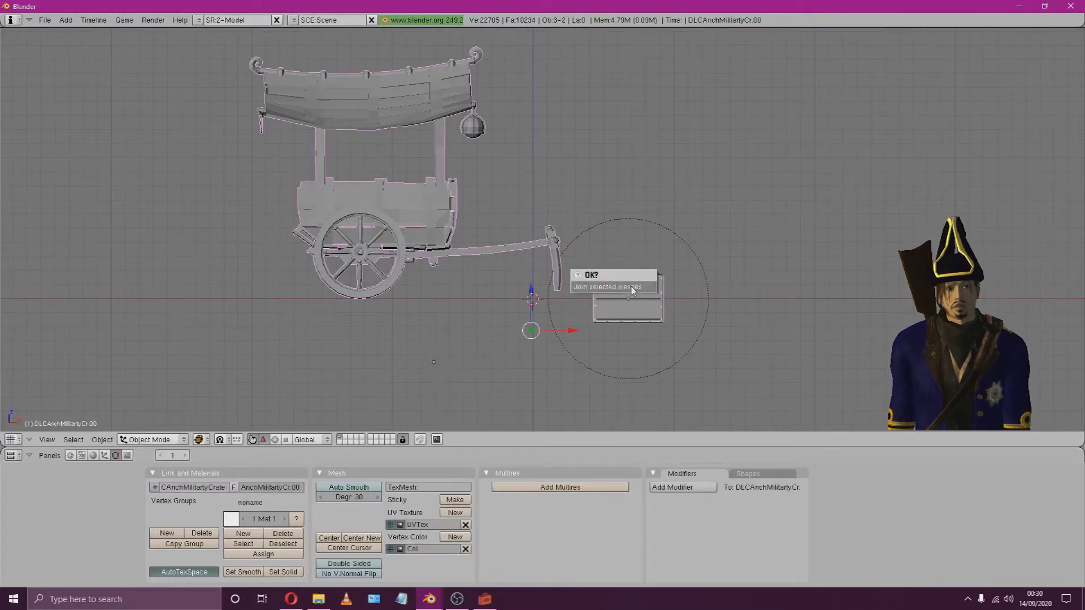
{"action": "left_click", "coordinate": [633, 291]}
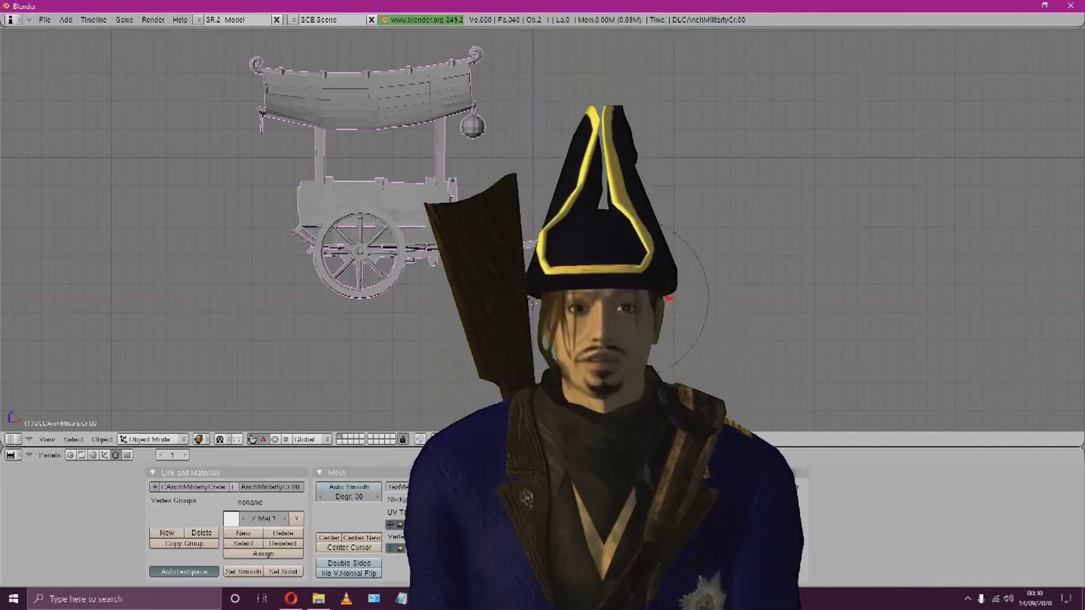
Select all linked geometry of the military crate in Edit Mode and delete its vertices, keeping the cart.
{"action": "key", "text": "Tab"}
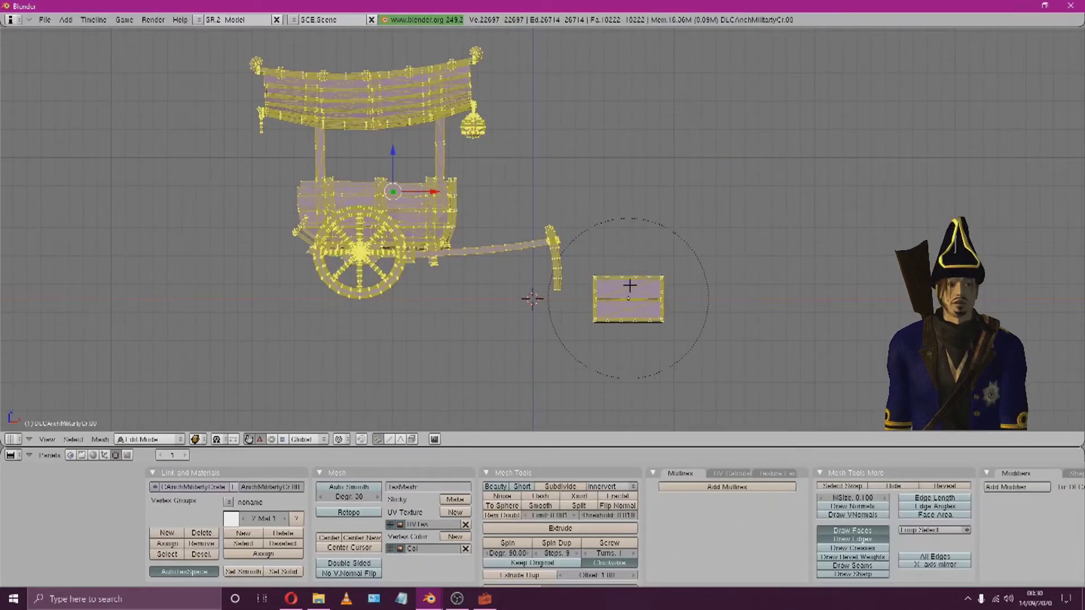
{"action": "right_click", "coordinate": [635, 277]}
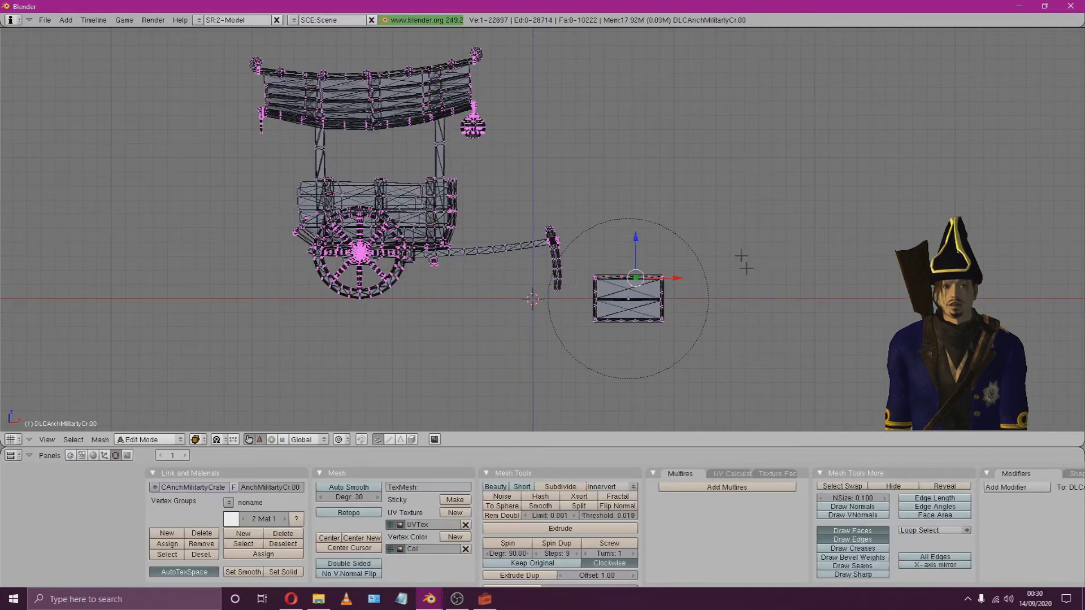
{"action": "key", "text": "ctrl+l"}
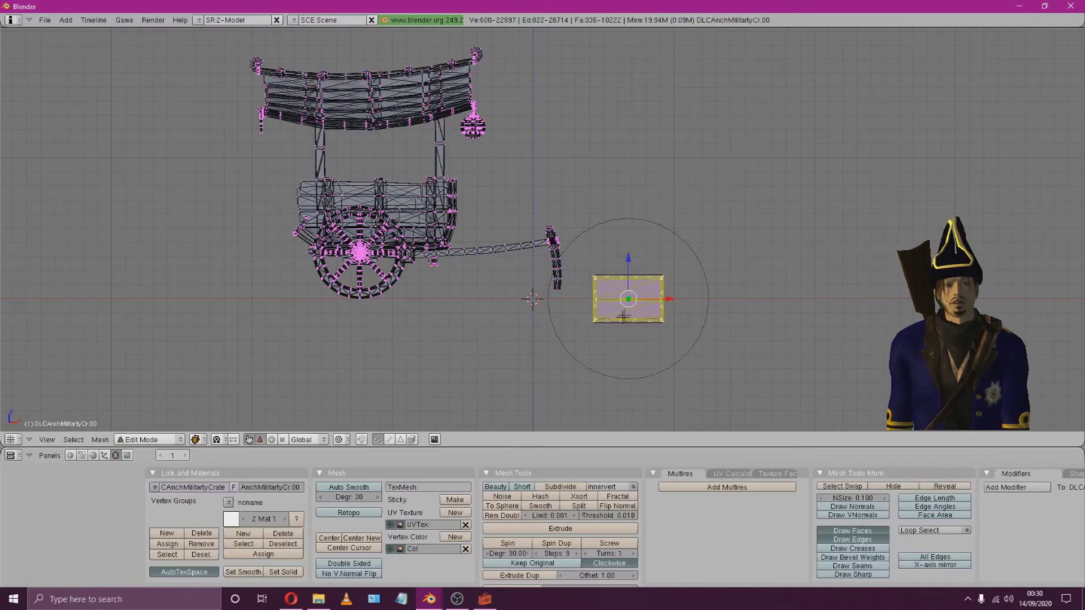
{"action": "middle_click_drag", "start_coordinate": [623, 315], "coordinate": [502, 347]}
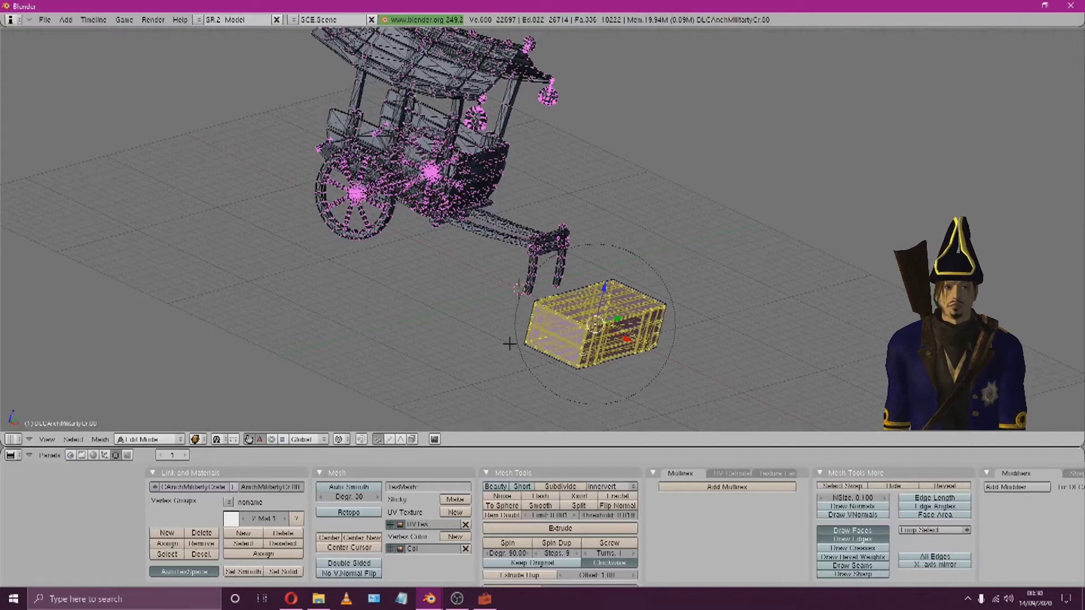
{"action": "key", "text": "x"}
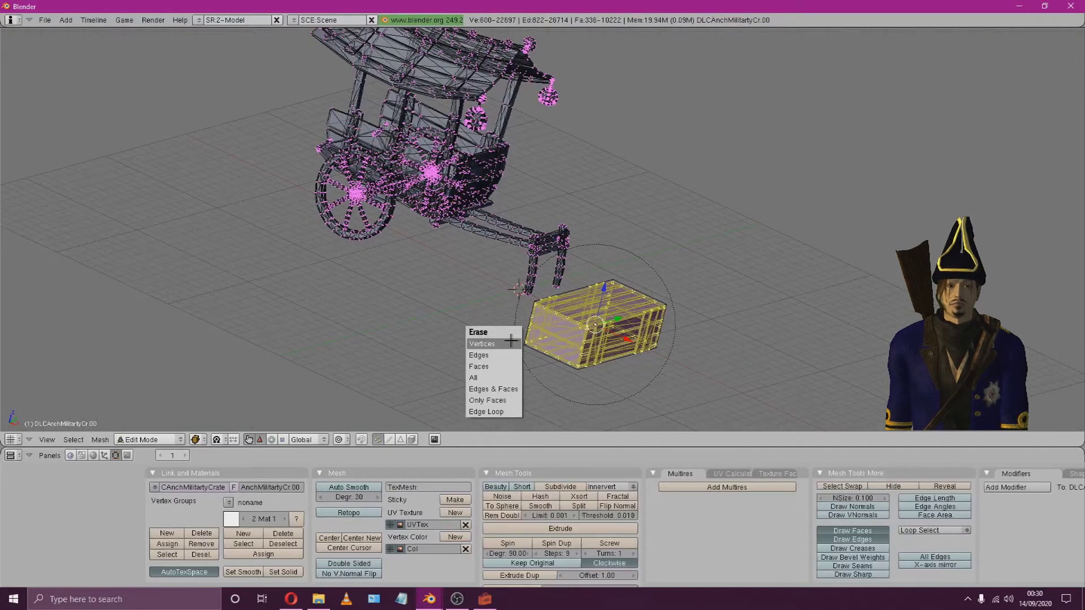
{"action": "left_click", "coordinate": [511, 341]}
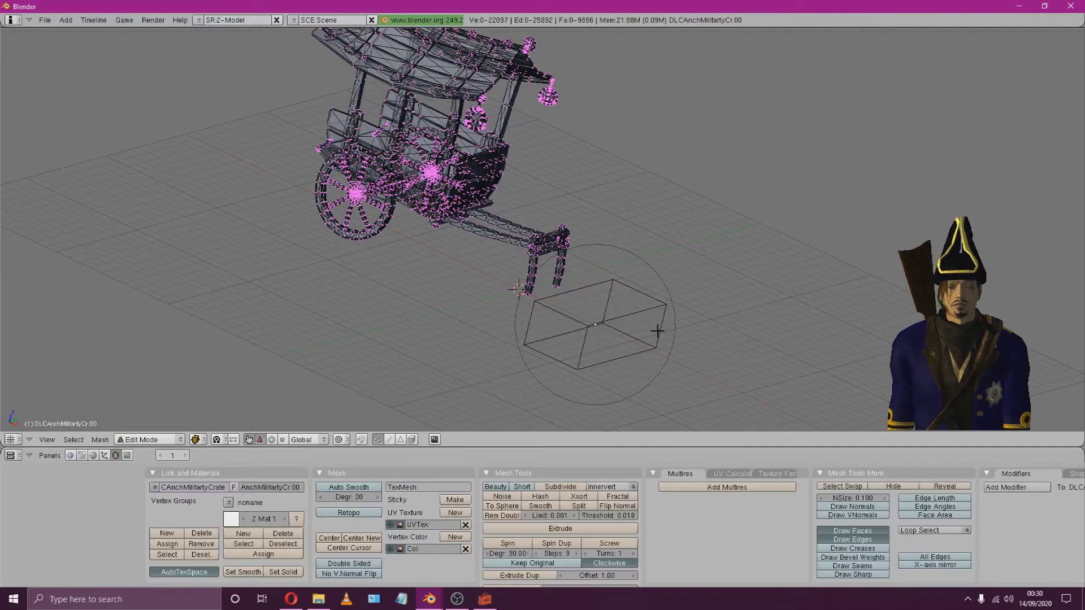
Move the whole cart mesh about 14 units along X toward the collision box in front view, and return to Object Mode.
{"action": "key", "text": "KP_1"}
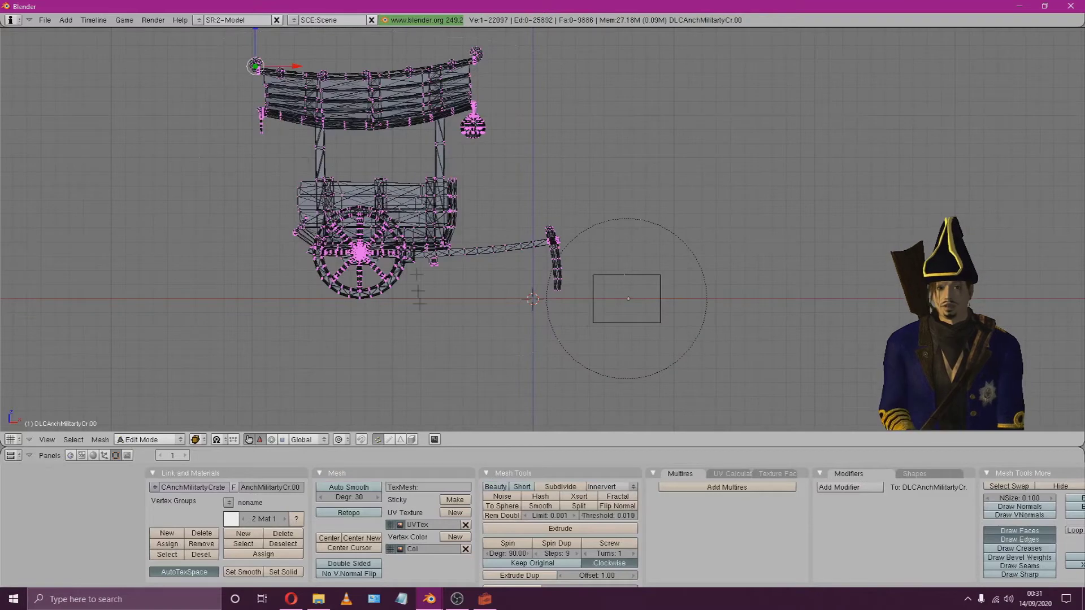
{"action": "key", "text": "a"}
{"action": "key", "text": "g"}
{"action": "key", "text": "x"}
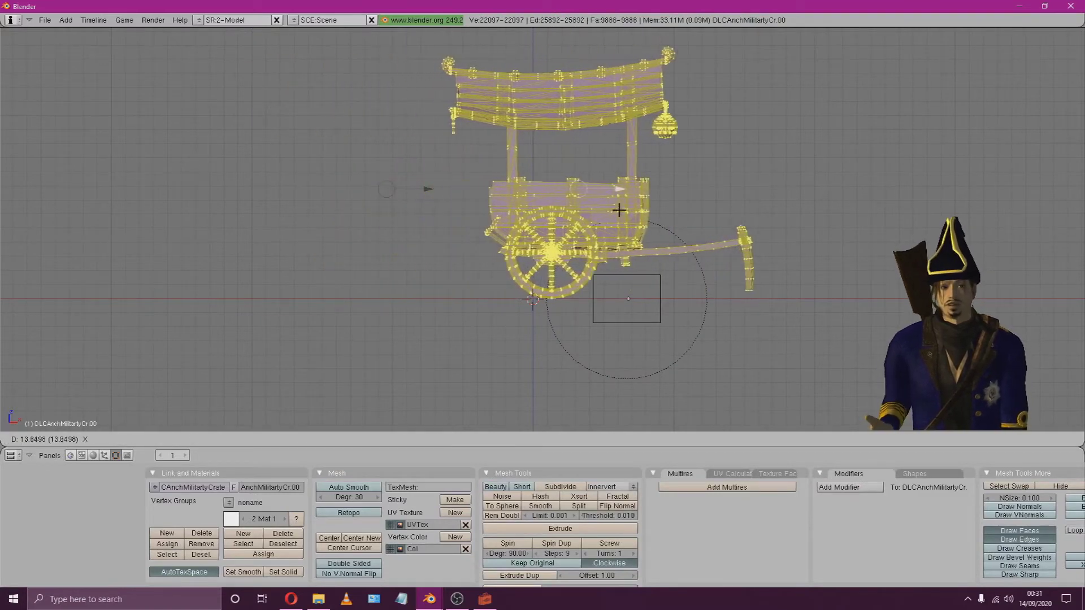
{"action": "left_click", "coordinate": [620, 210]}
{"action": "key", "text": "Tab"}
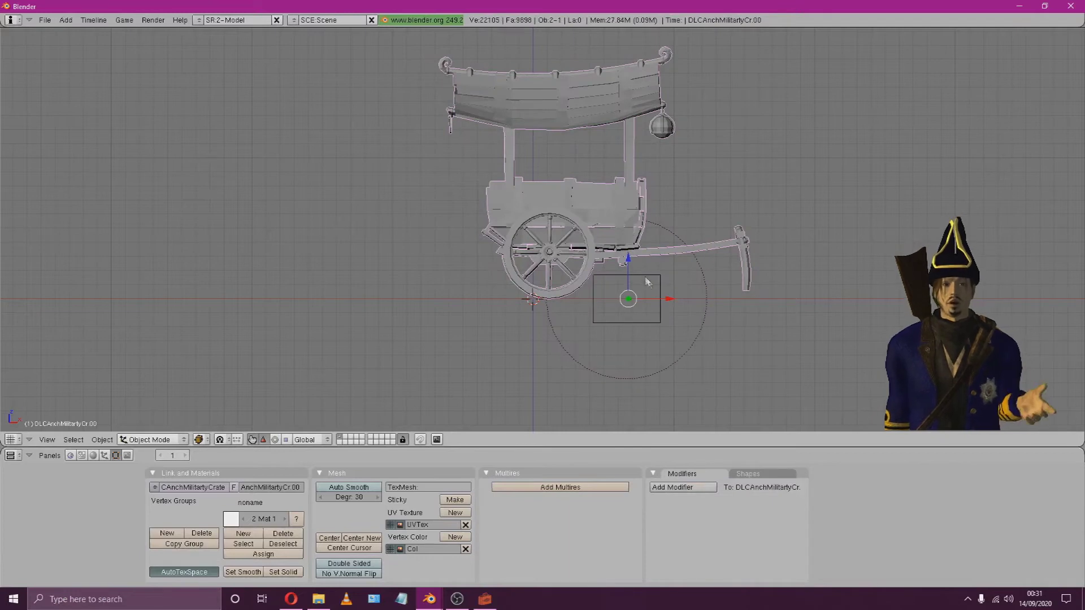
{"action": "key", "text": "g"}
{"action": "key", "text": "x"}
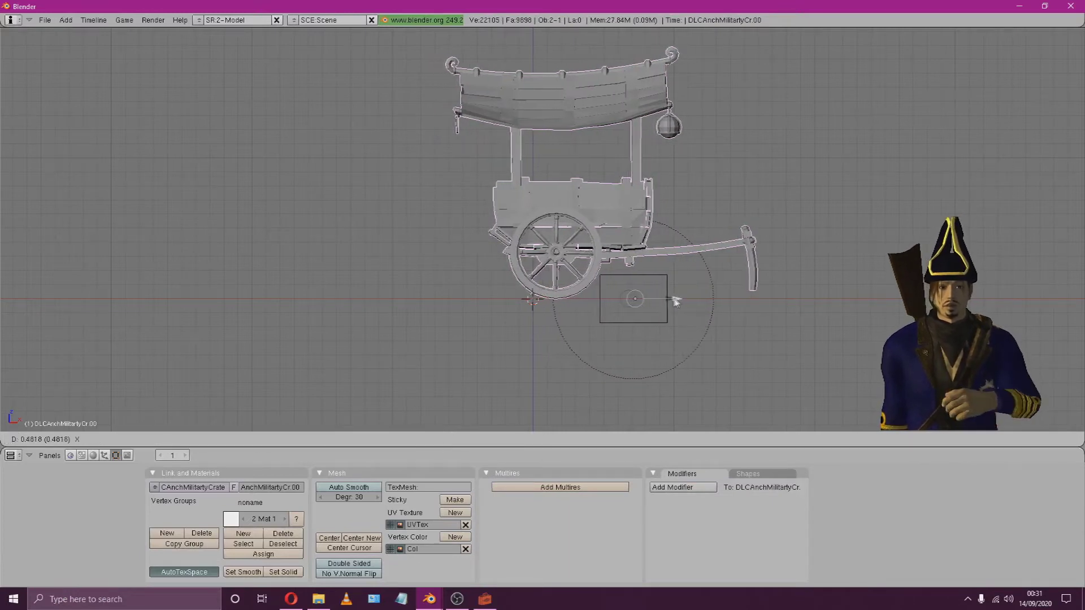
{"action": "key", "text": "Escape"}
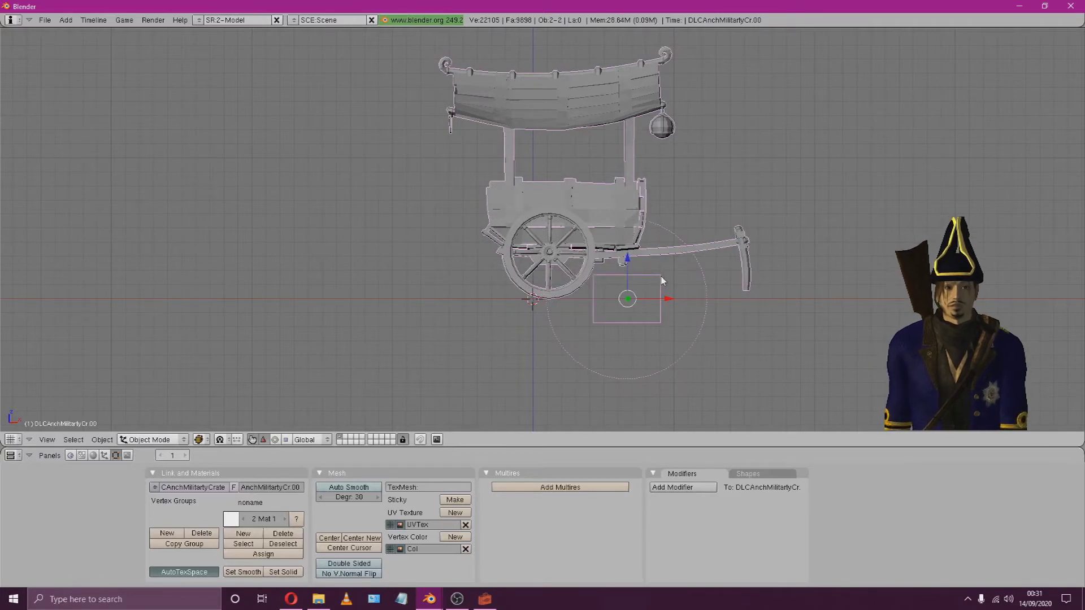
Scale the poly0 collision box up along Z and by about 2.4 along X, and move it up over the cart's body.
{"action": "right_click", "coordinate": [661, 277]}
{"action": "key", "text": "s"}
{"action": "key", "text": "z"}
{"action": "key", "text": "Escape"}
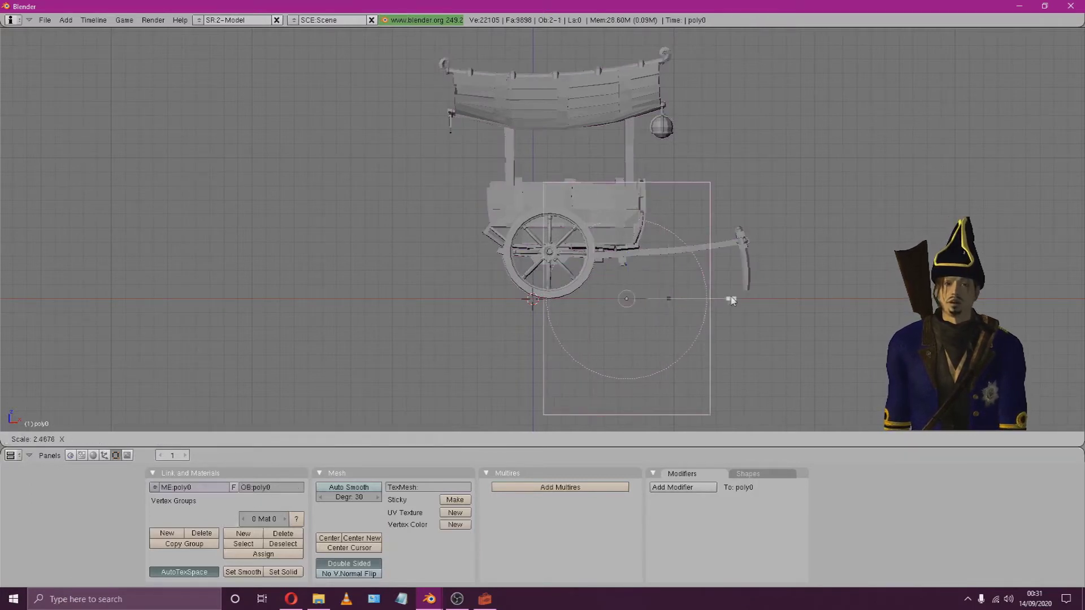
{"action": "key", "text": "g"}
{"action": "left_click", "coordinate": [678, 238]}
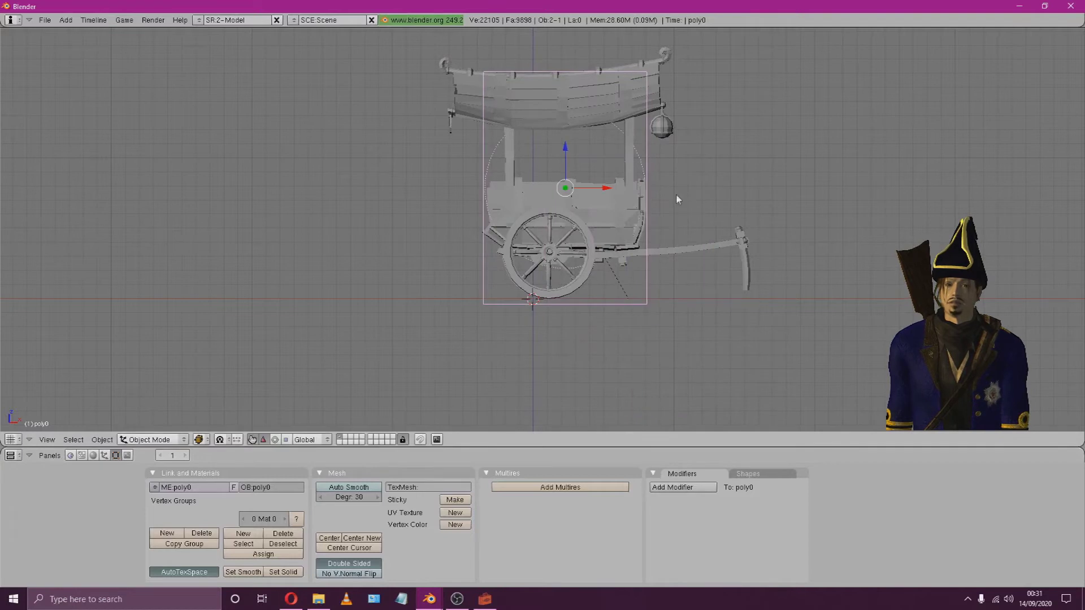
Widen the collision box's top edge to the cart roof's width and slightly narrow its bottom edge in Edit Mode.
{"action": "key", "text": "Tab"}
{"action": "mouse_move", "coordinate": [607, 71]}
{"action": "left_mouse_down"}
{"action": "mouse_move", "coordinate": [624, 72]}
{"action": "mouse_move", "coordinate": [600, 72]}
{"action": "left_mouse_up"}
{"action": "left_click", "coordinate": [260, 440]}
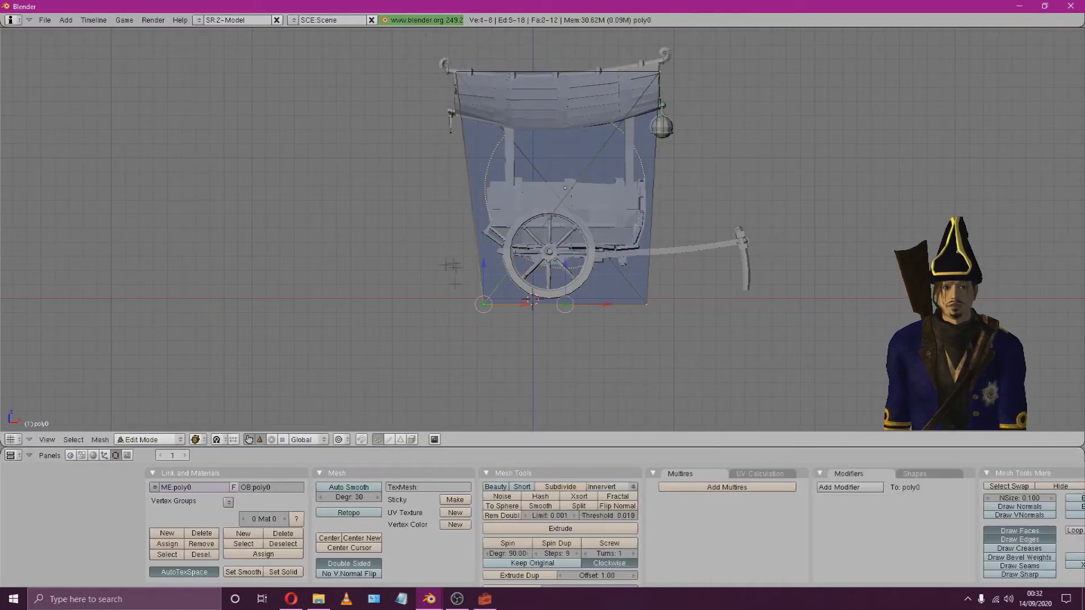
{"action": "key", "text": "s"}
{"action": "left_click", "coordinate": [593, 308]}
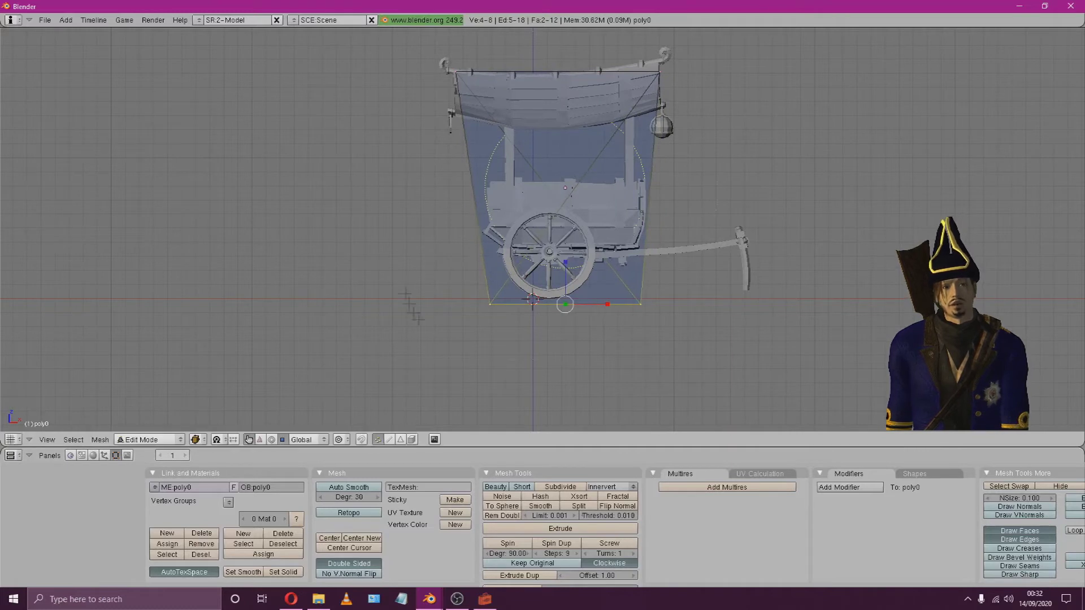
Duplicate the collision box mesh beside the cart and lower the copy's top vertices to just above the handle.
{"action": "key", "text": "a"}
{"action": "key", "text": "shift+d"}
{"action": "left_click", "coordinate": [686, 221]}
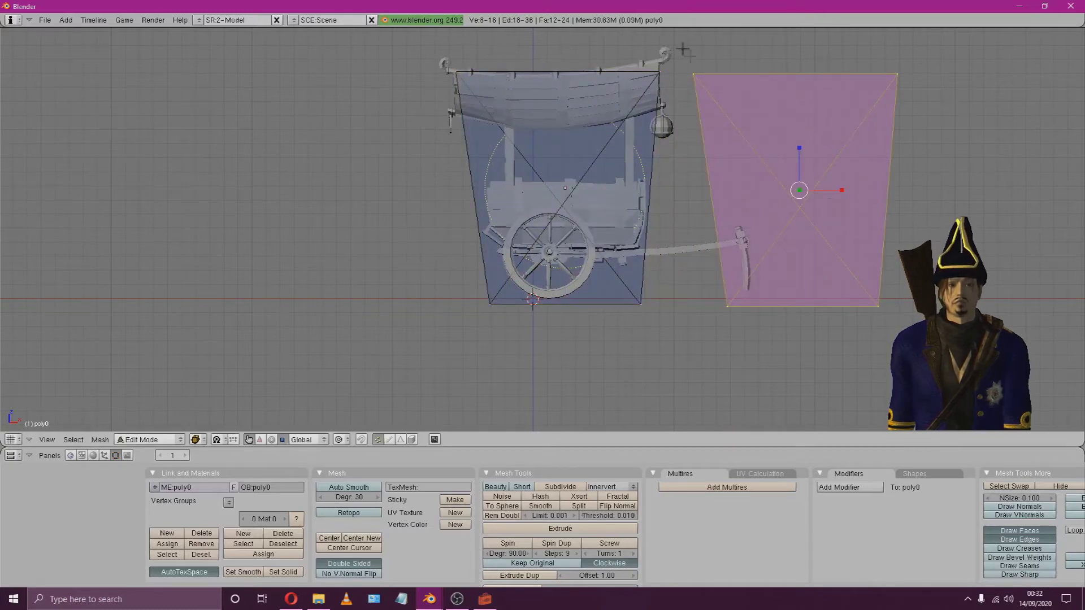
{"action": "right_click", "coordinate": [694, 74]}
{"action": "left_click", "coordinate": [260, 440]}
{"action": "left_click_drag", "start_coordinate": [796, 32], "coordinate": [795, 183]}
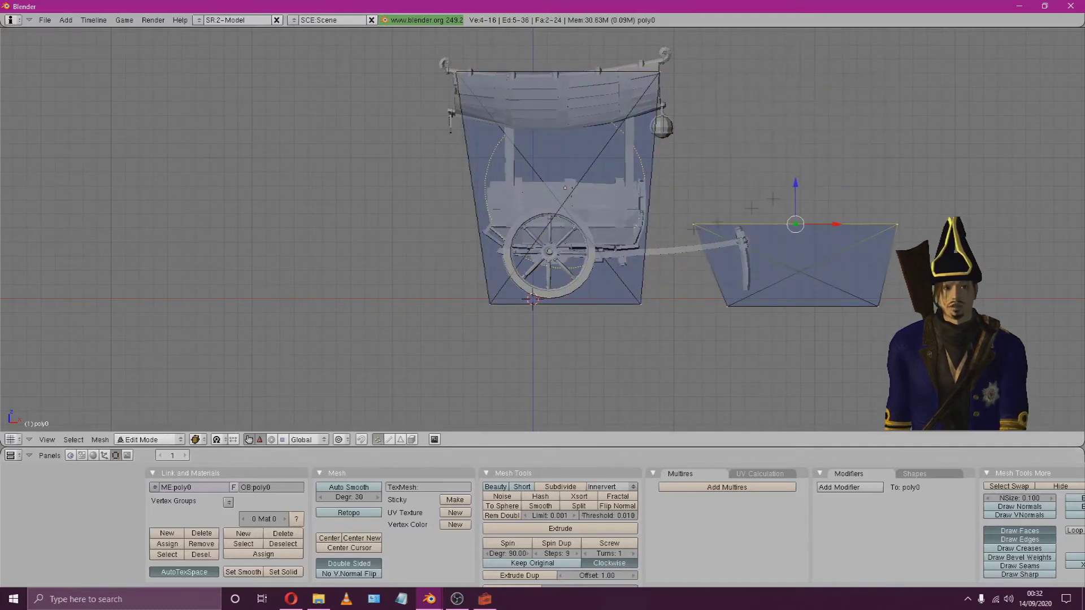
Move the duplicate box's near-side bottom and top vertices against the edge of the main collision box.
{"action": "left_click_drag", "start_coordinate": [769, 306], "coordinate": [683, 305]}
{"action": "left_click_drag", "start_coordinate": [642, 265], "coordinate": [642, 262]}
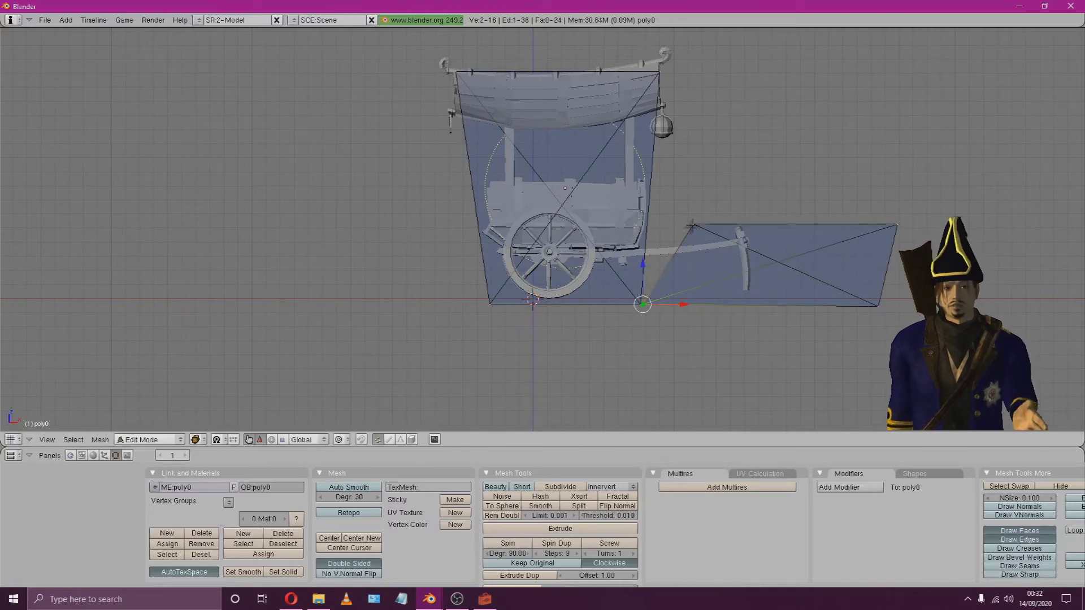
{"action": "right_click", "coordinate": [694, 224]}
{"action": "key", "text": "b"}
{"action": "left_click_drag", "start_coordinate": [681, 212], "coordinate": [706, 238]}
{"action": "left_click_drag", "start_coordinate": [735, 225], "coordinate": [691, 225]}
Pull in the duplicate box's far-side top and bottom vertices so it fits closely around the cart's handles.
{"action": "right_click", "coordinate": [897, 225]}
{"action": "key", "text": "b"}
{"action": "left_click_drag", "start_coordinate": [883, 208], "coordinate": [910, 238]}
{"action": "left_click_drag", "start_coordinate": [939, 225], "coordinate": [916, 224]}
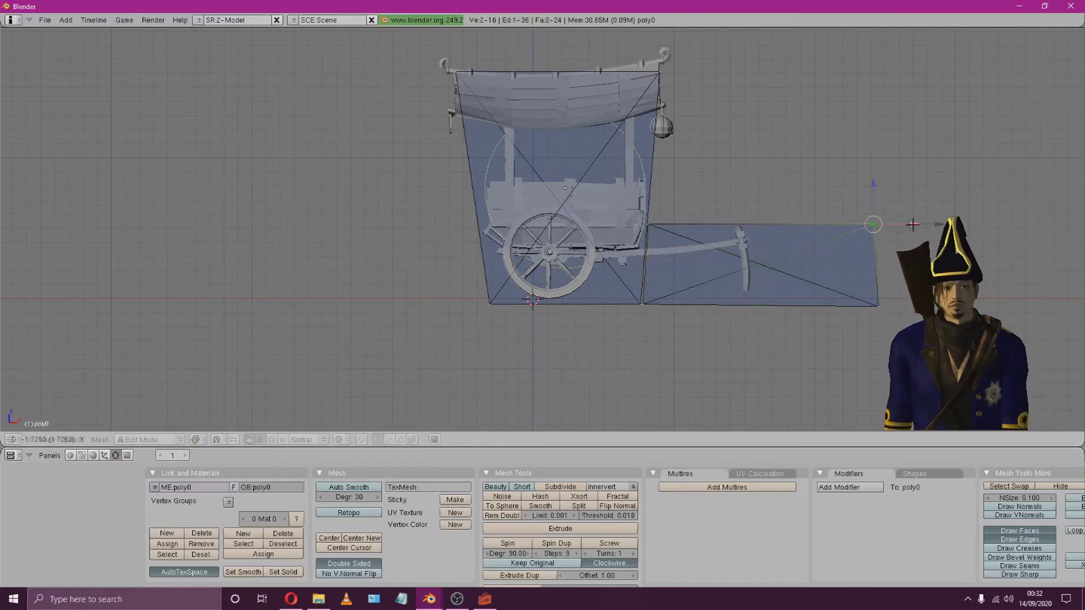
{"action": "key", "text": "b"}
{"action": "left_click_drag", "start_coordinate": [863, 293], "coordinate": [893, 320]}
{"action": "left_click_drag", "start_coordinate": [919, 266], "coordinate": [740, 320]}
{"action": "left_click", "coordinate": [784, 282]}
{"action": "key", "text": "b"}
{"action": "left_click_drag", "start_coordinate": [753, 266], "coordinate": [753, 255]}
{"action": "scroll", "coordinate": [741, 243], "scroll_direction": "up", "scroll_amount": 3}
{"action": "middle_click_drag", "start_coordinate": [678, 80], "coordinate": [685, 218], "text": "shift"}
{"action": "scroll", "coordinate": [685, 169], "scroll_direction": "down", "scroll_amount": 2}
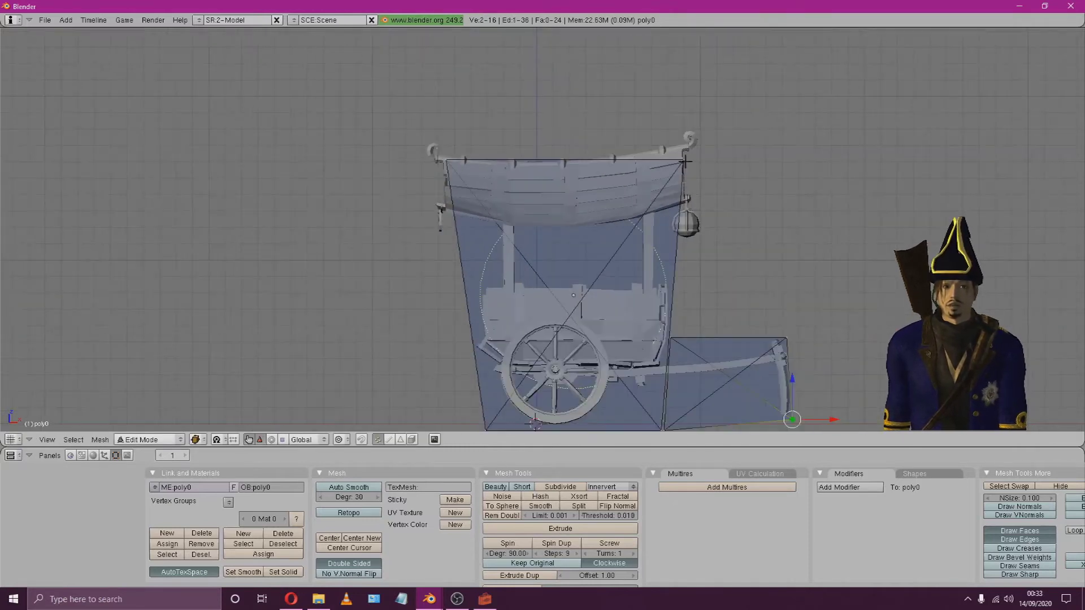
Raise the main collision box's top vertices slightly to the roof ridge and check the fit from the cart's front.
{"action": "key", "text": "b"}
{"action": "left_click_drag", "start_coordinate": [433, 137], "coordinate": [701, 177]}
{"action": "left_click_drag", "start_coordinate": [565, 119], "coordinate": [566, 104]}
{"action": "left_click", "coordinate": [567, 113]}
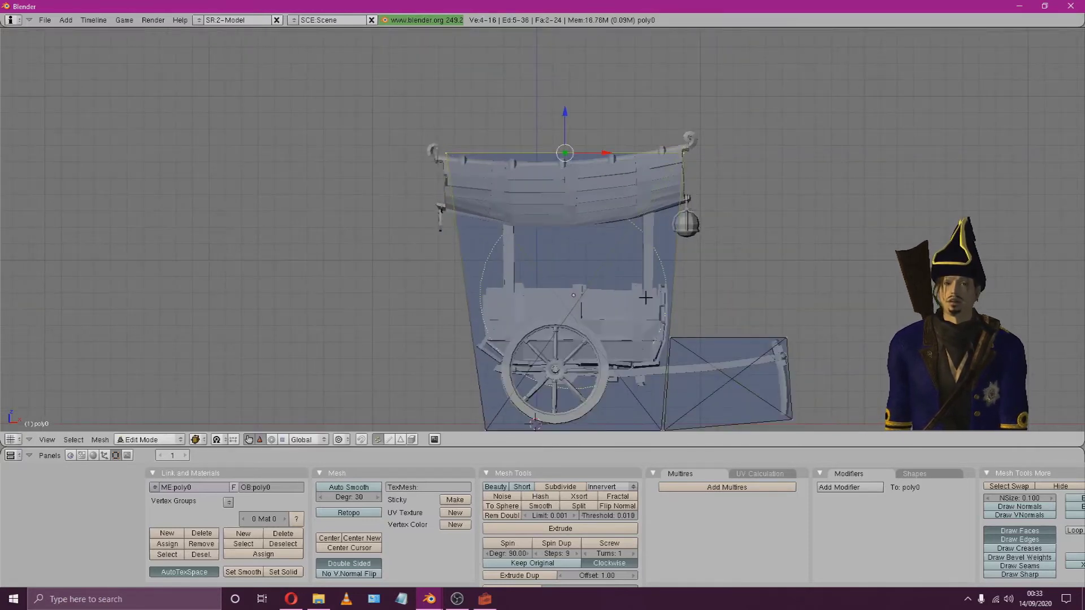
{"action": "middle_click_drag", "start_coordinate": [646, 298], "coordinate": [447, 275]}
{"action": "middle_click_drag", "start_coordinate": [818, 311], "coordinate": [788, 267]}
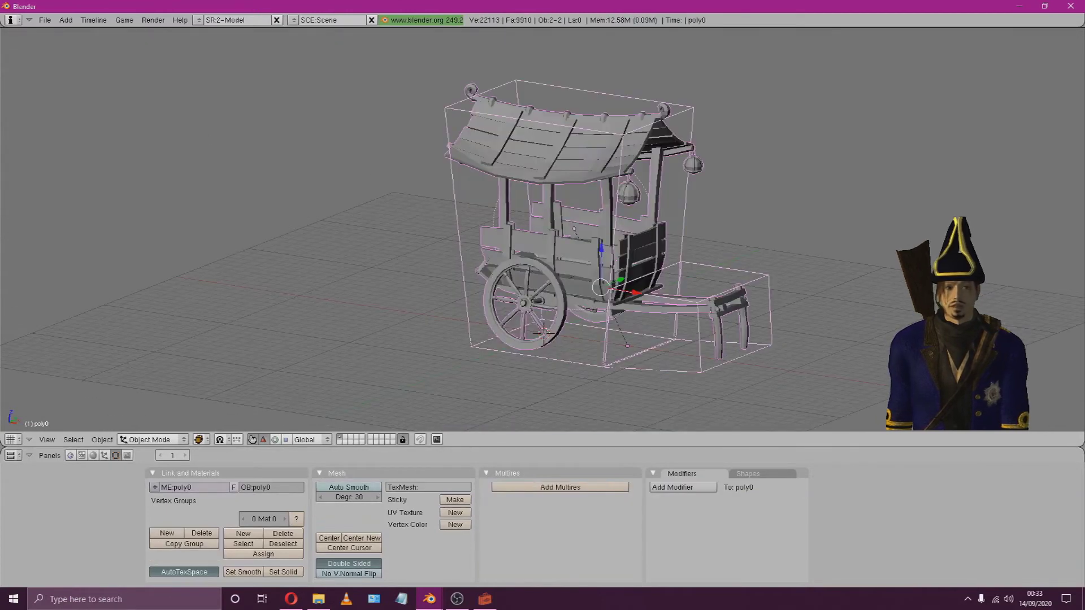
Export the cart and its collision boxes to the Desktop as the NIF file NewSoloWoodenCartFixed.
{"action": "left_click", "coordinate": [45, 20]}
{"action": "mouse_move", "coordinate": [113, 229]}
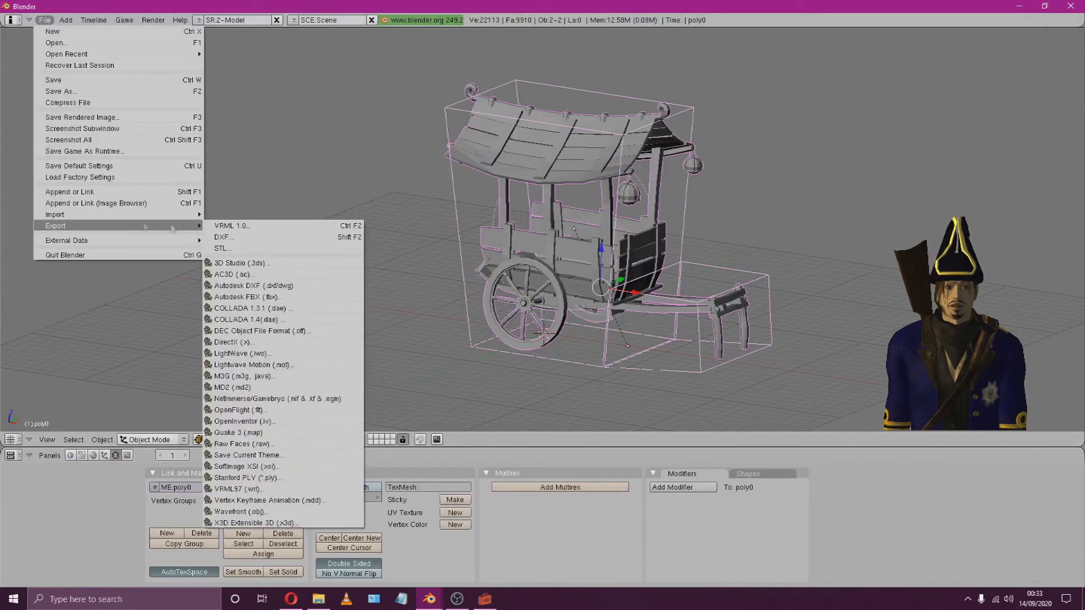
{"action": "left_click", "coordinate": [294, 399]}
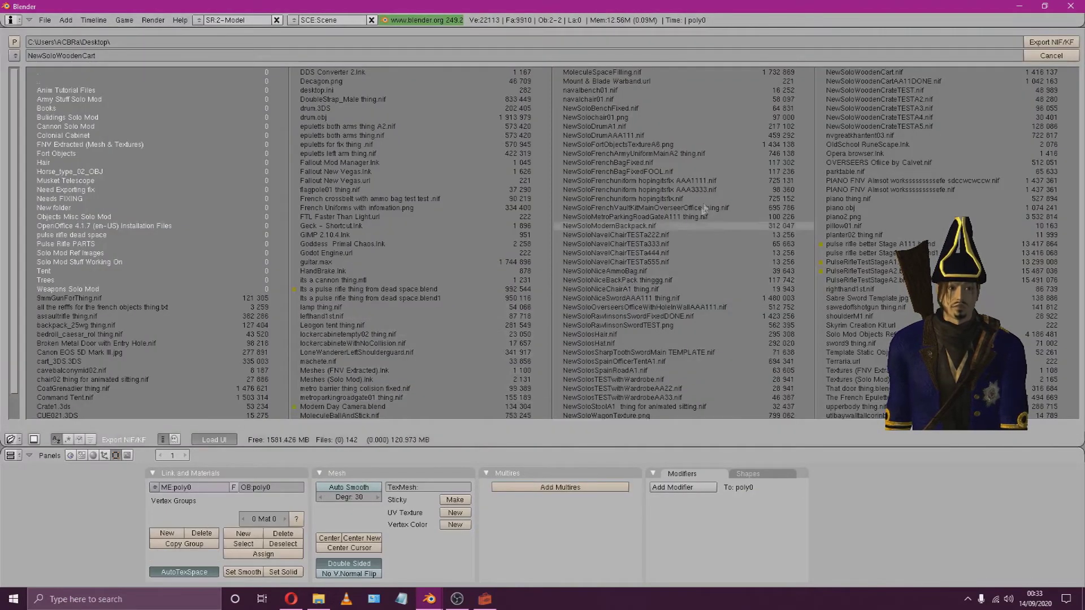
{"action": "left_click", "coordinate": [104, 56]}
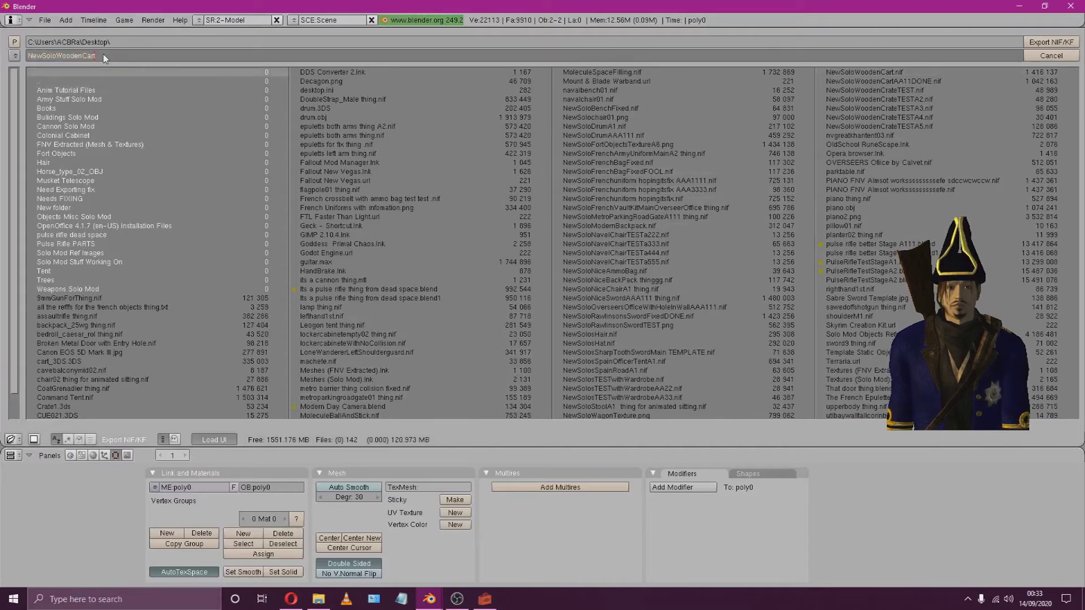
{"action": "left_click", "coordinate": [1076, 45]}
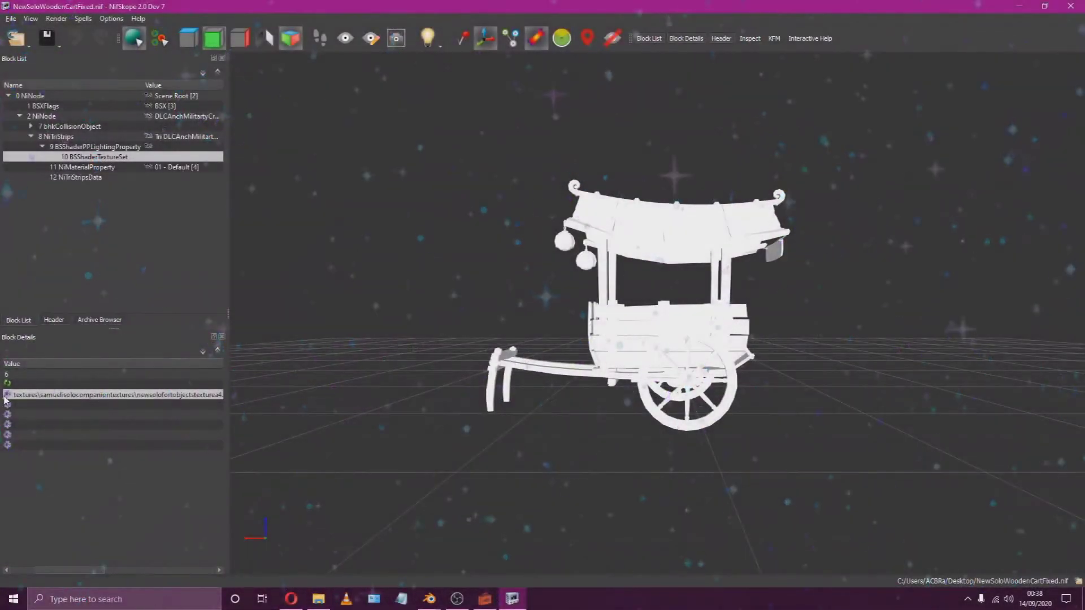
Assign the brown wood texture NewSoloFortObjectsTextureA4 to the cart's first texture slot in NifSkope, save the NIF and close the program.
{"action": "double_click", "coordinate": [85, 396]}
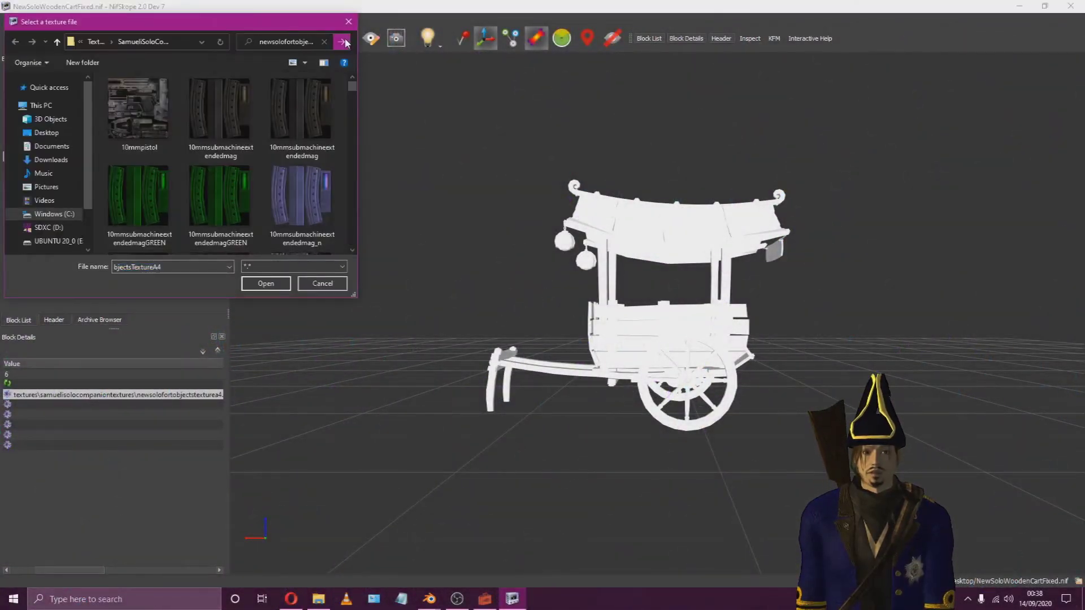
{"action": "double_click", "coordinate": [246, 107]}
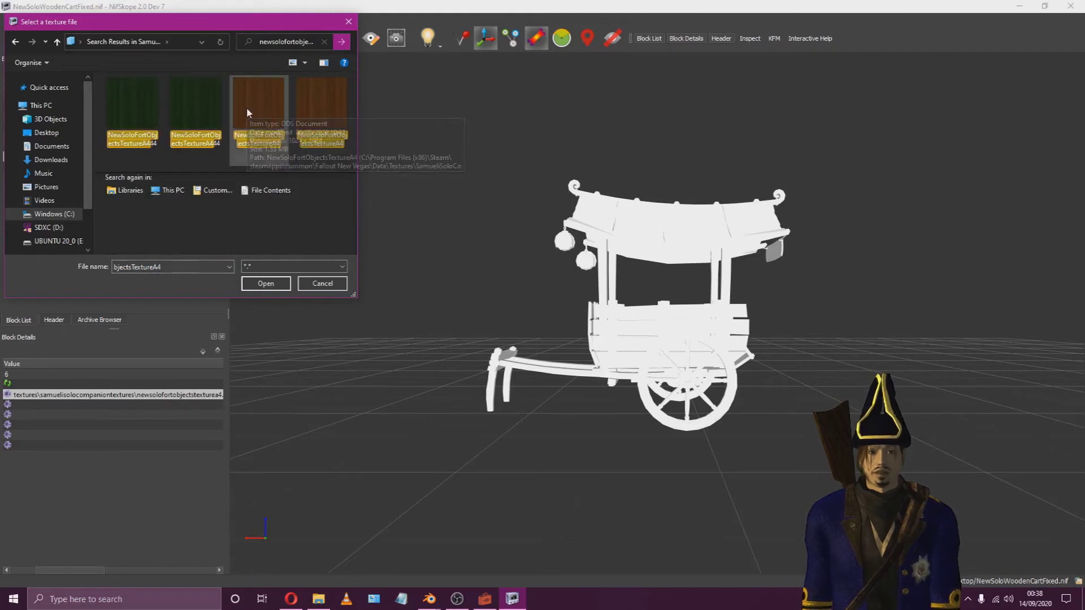
{"action": "left_click_drag", "start_coordinate": [354, 228], "coordinate": [594, 351]}
{"action": "left_click", "coordinate": [10, 18]}
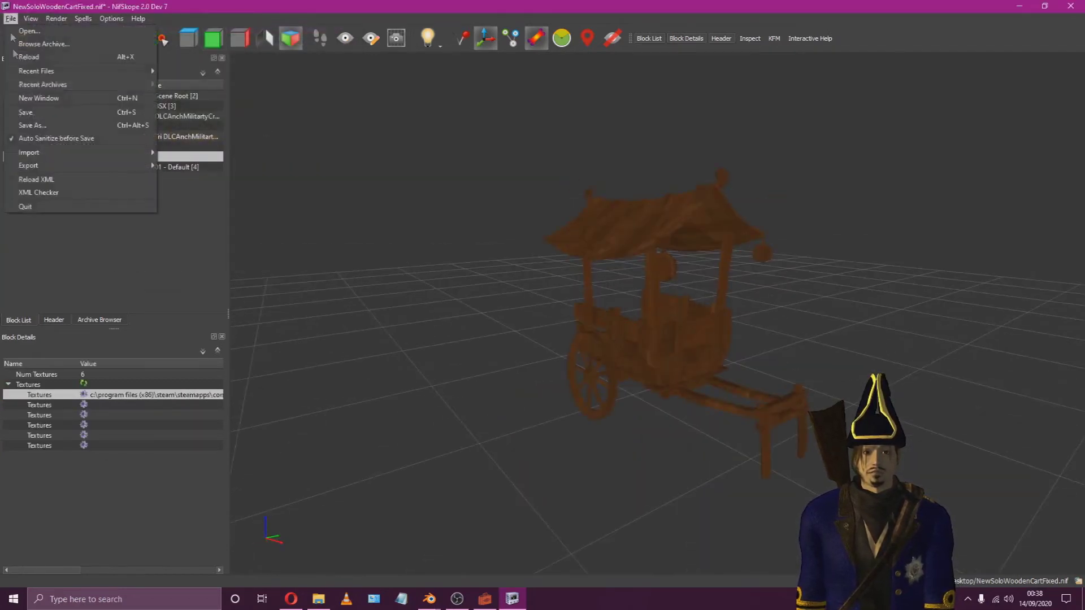
{"action": "left_click", "coordinate": [27, 117]}
{"action": "left_click", "coordinate": [1081, 7]}
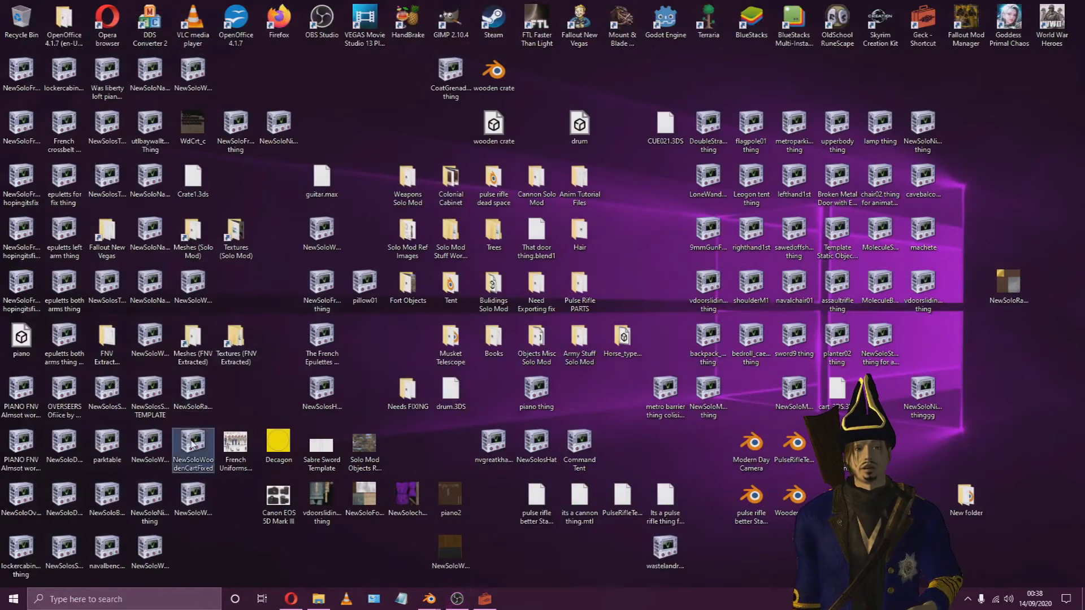
Move the NewSoloWoodenCartFixed file into the Meshes (Solo Mod) folder and switch to the Garden of Eden Creation Kit.
{"action": "left_click_drag", "start_coordinate": [194, 461], "coordinate": [192, 249]}
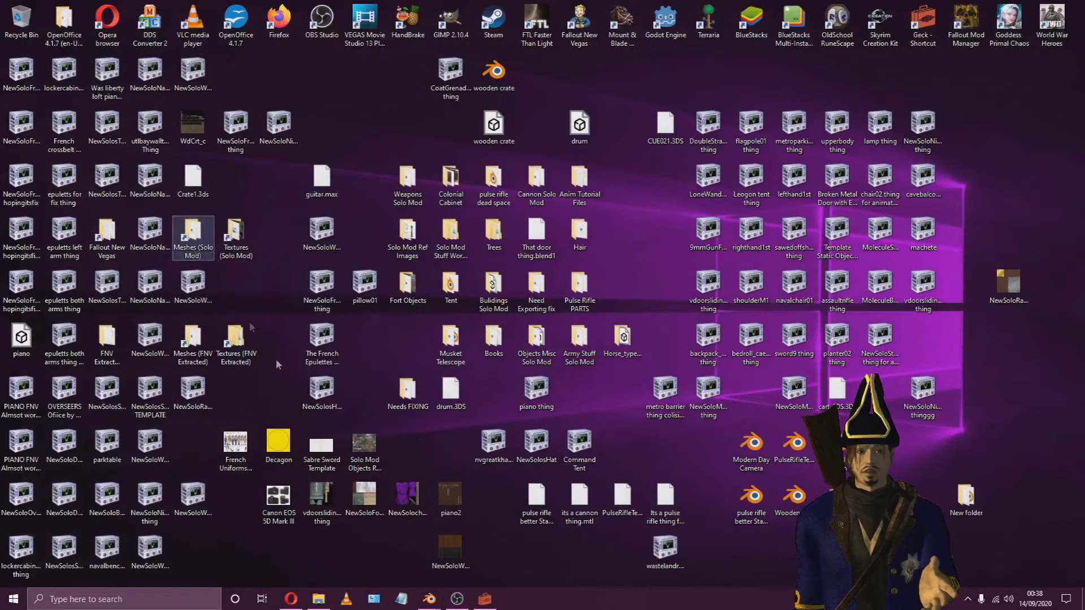
{"action": "left_click", "coordinate": [484, 600]}
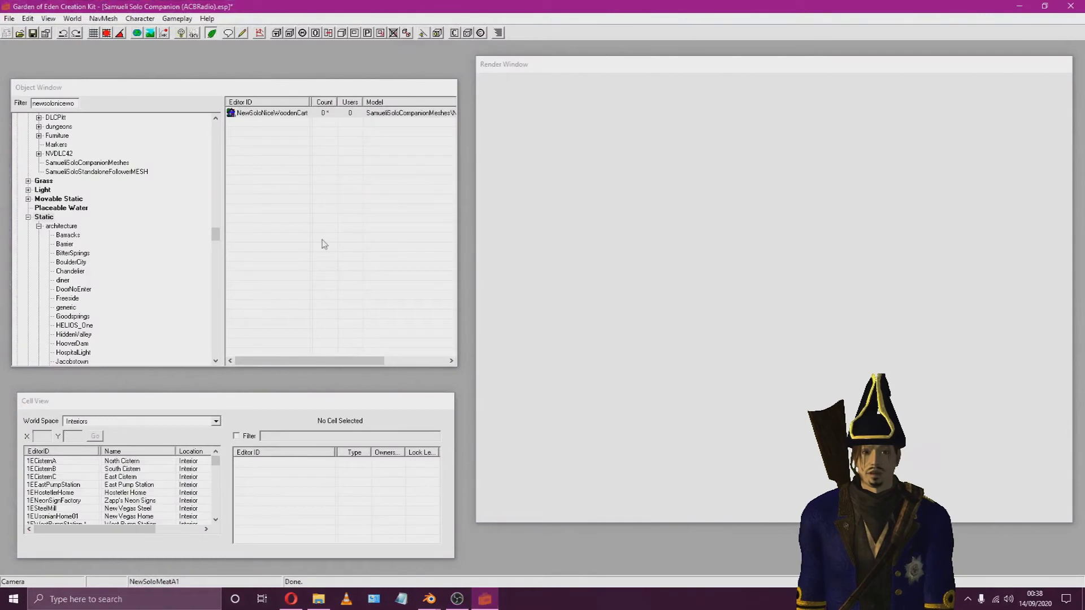
Load the new wooden cart NIF from the SamueliSoloCompanionMeshes folder as the model of the static NewSoloNiceWoodenCart.
{"action": "double_click", "coordinate": [272, 113]}
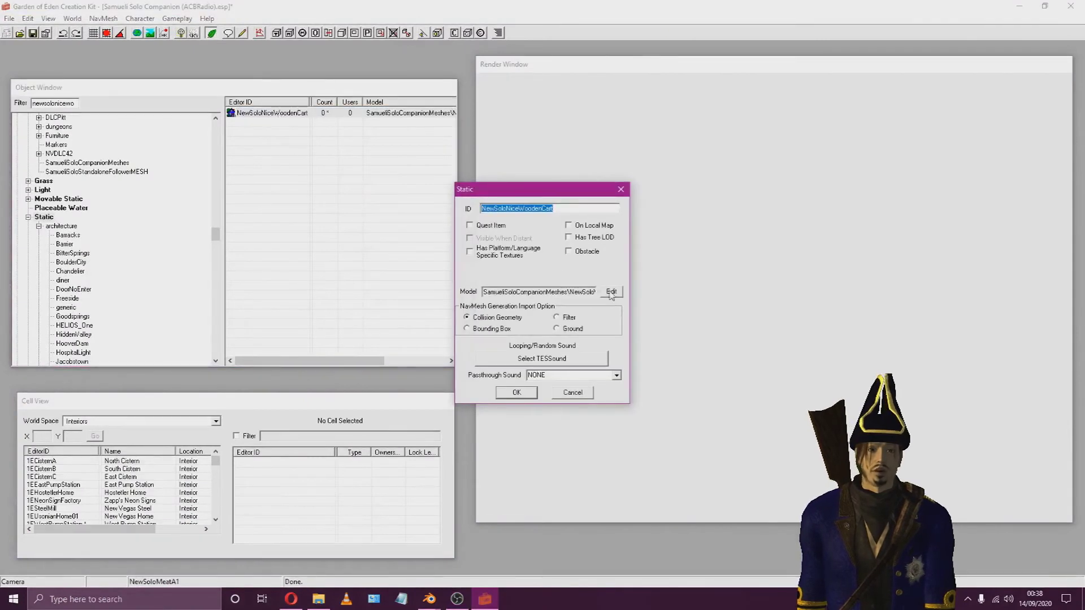
{"action": "left_click", "coordinate": [611, 291]}
{"action": "left_click", "coordinate": [503, 214]}
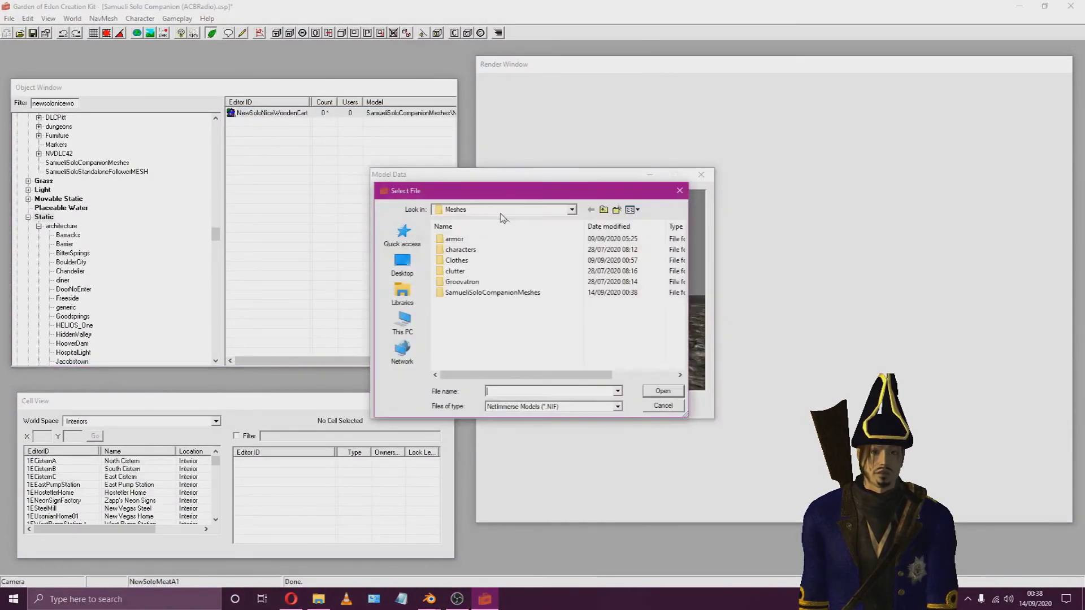
{"action": "left_click", "coordinate": [678, 192]}
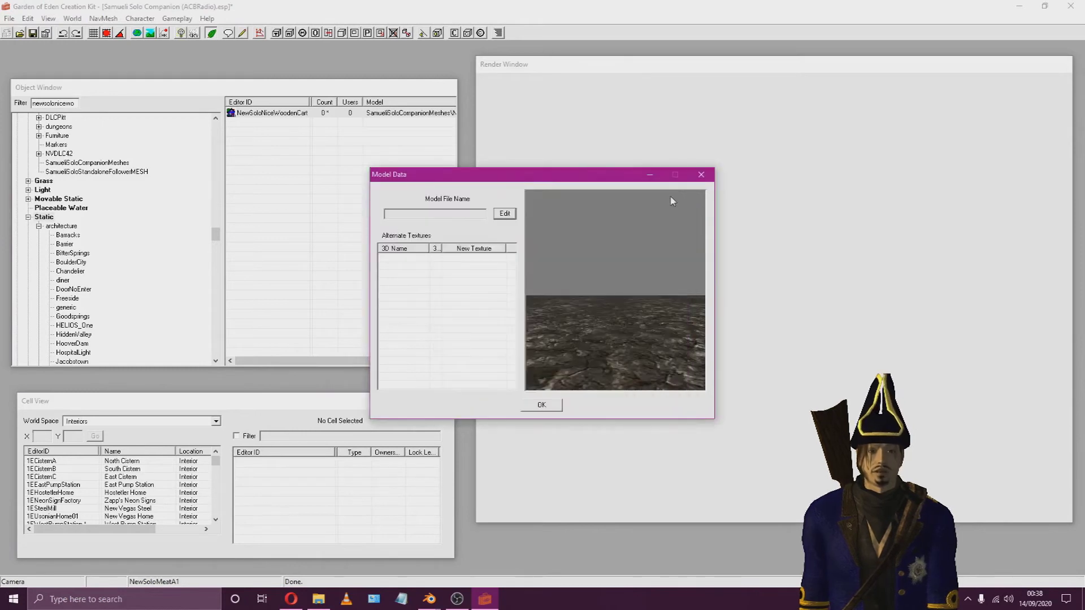
{"action": "left_click", "coordinate": [504, 215]}
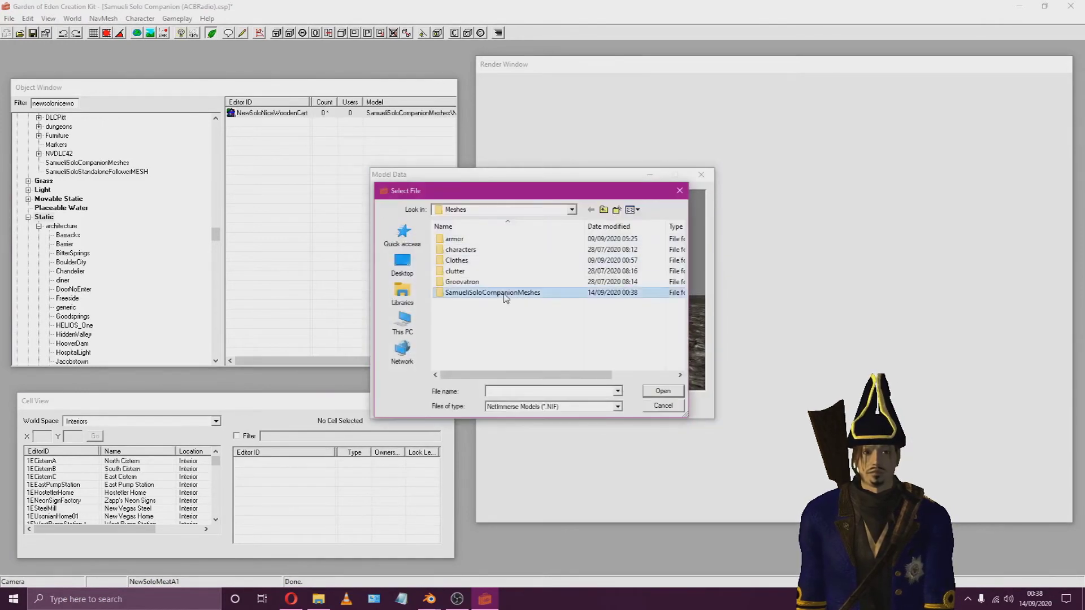
{"action": "double_click", "coordinate": [505, 294]}
{"action": "double_click", "coordinate": [480, 249]}
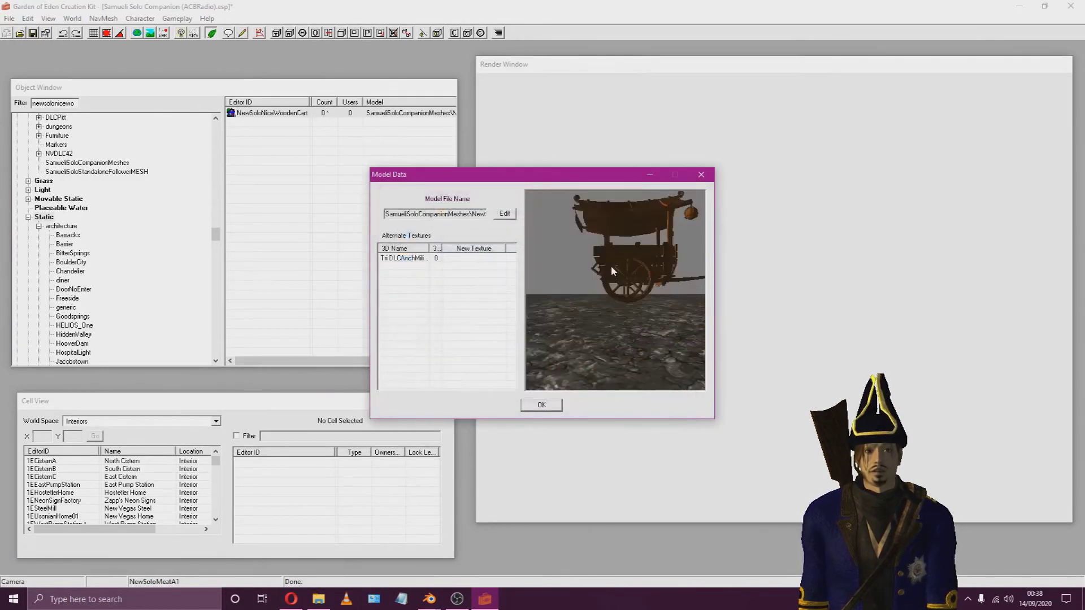
Check the whole cart from another angle in the model preview, and accept the model and the static's settings.
{"action": "scroll", "coordinate": [611, 267], "scroll_direction": "down", "scroll_amount": 3}
{"action": "left_click_drag", "start_coordinate": [611, 267], "coordinate": [531, 300]}
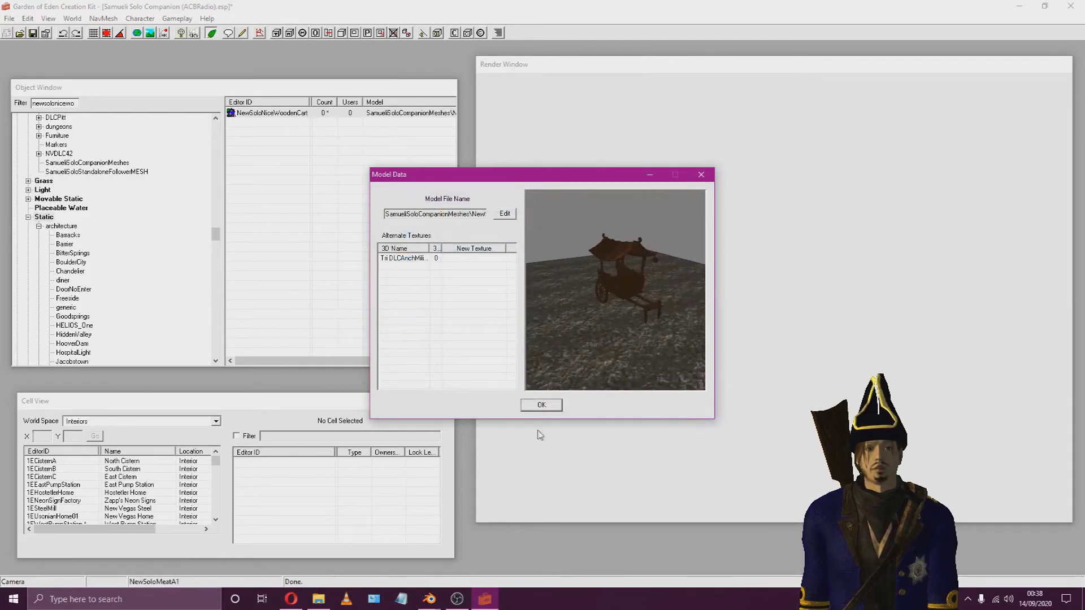
{"action": "left_click", "coordinate": [534, 405]}
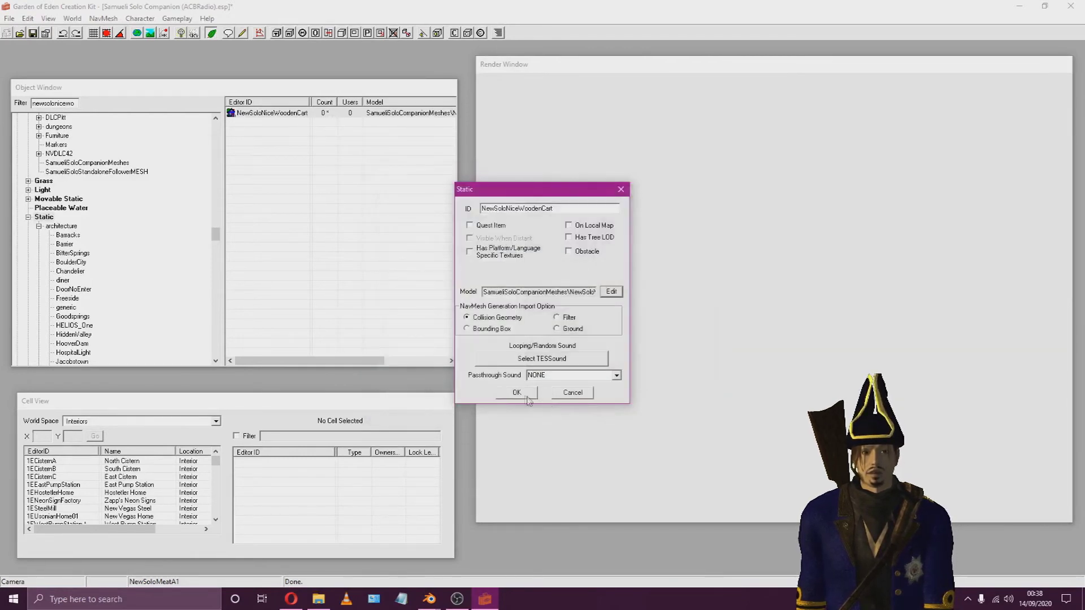
{"action": "left_click", "coordinate": [517, 393]}
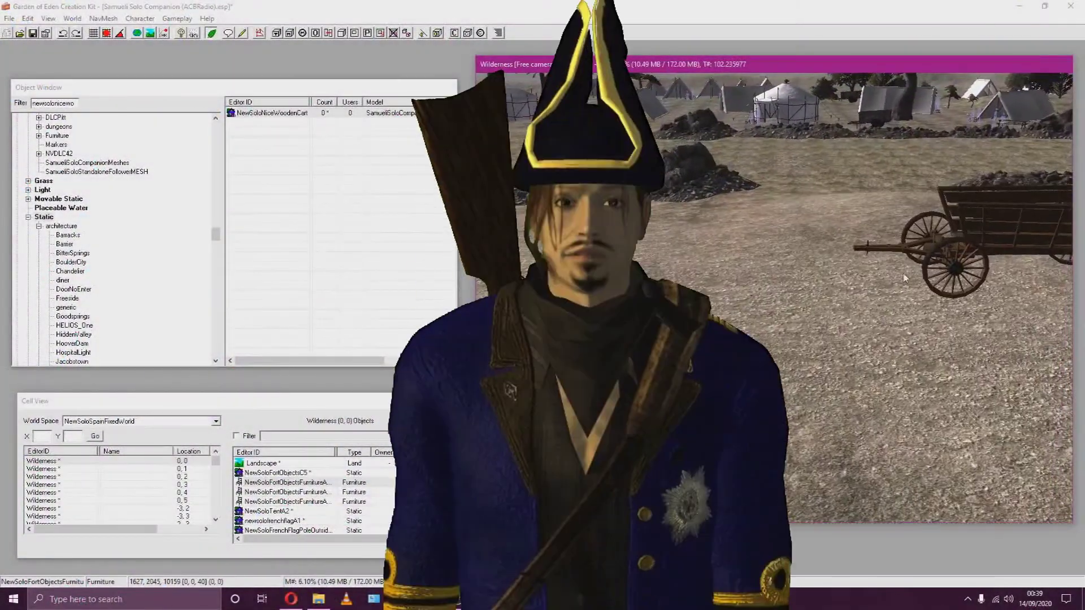
Select the open wooden cart placed in the Wilderness cell and examine it from different sides.
{"action": "middle_click_drag", "start_coordinate": [844, 313], "coordinate": [681, 309]}
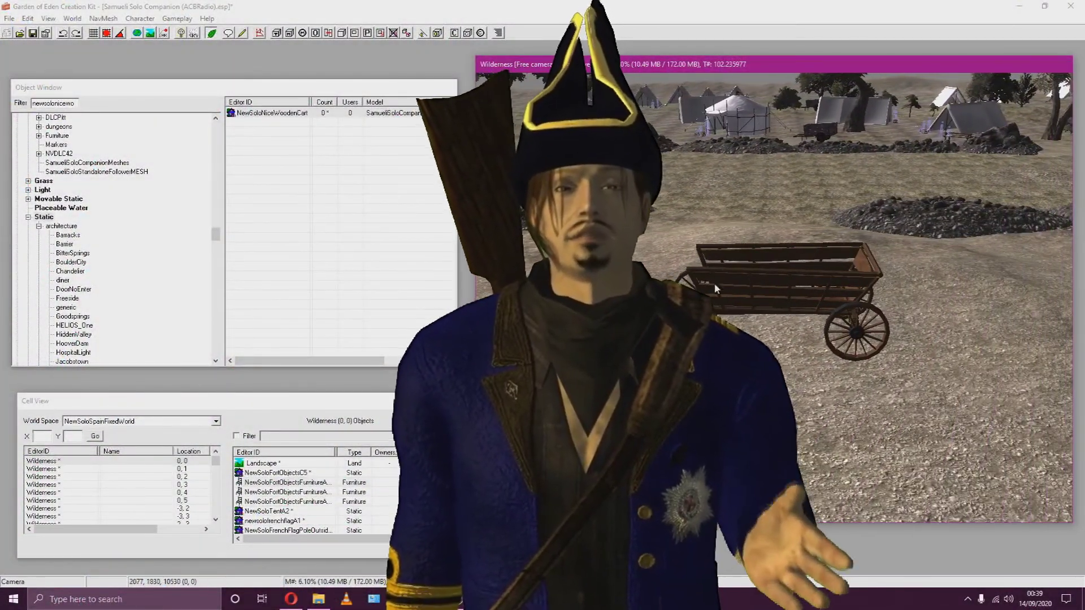
{"action": "left_click", "coordinate": [752, 282]}
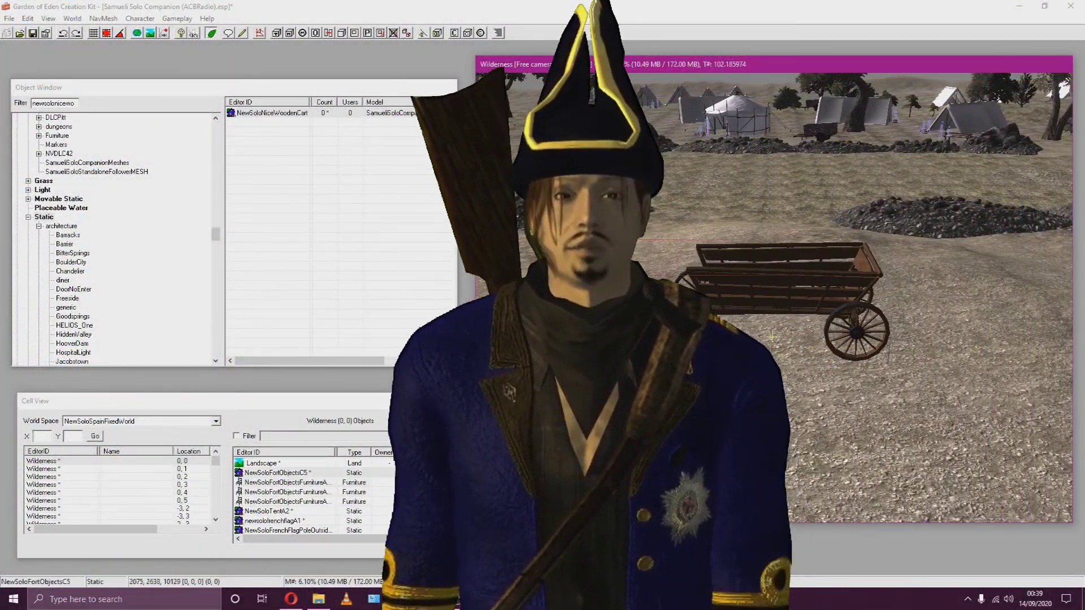
{"action": "middle_click_drag", "start_coordinate": [814, 351], "coordinate": [1011, 352], "text": "shift"}
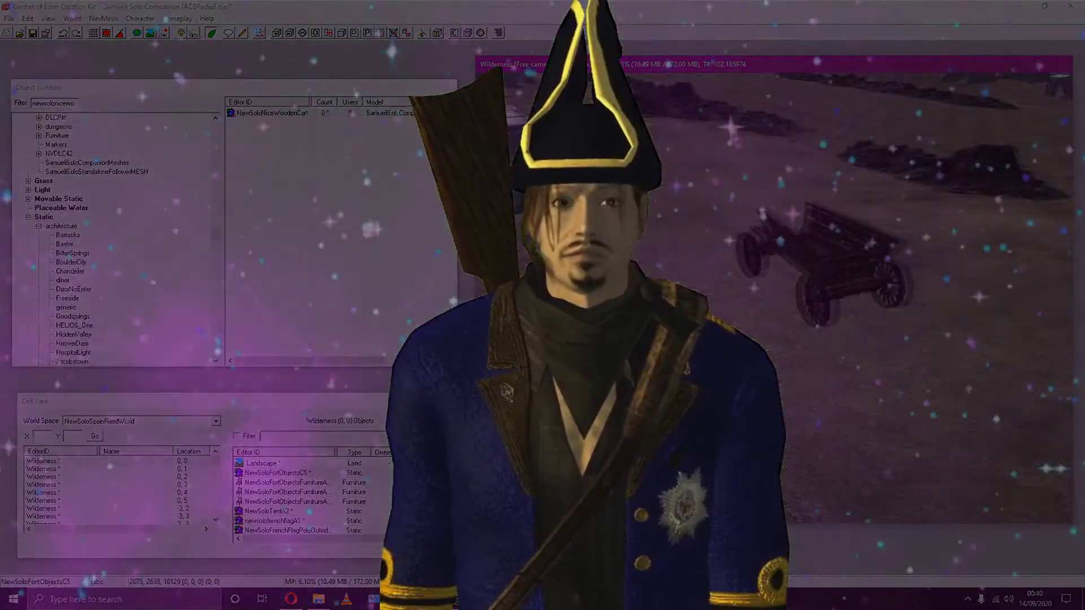